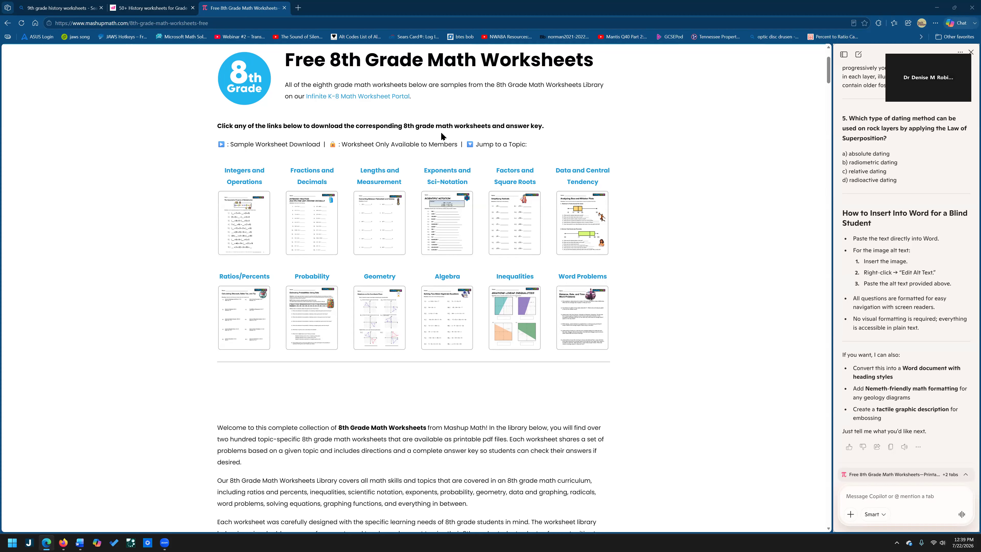
- Copy the Integers and Operations worksheet image and send it to Copilot with "make this accessible in word math editor for a blind student"
right_click(239, 223)
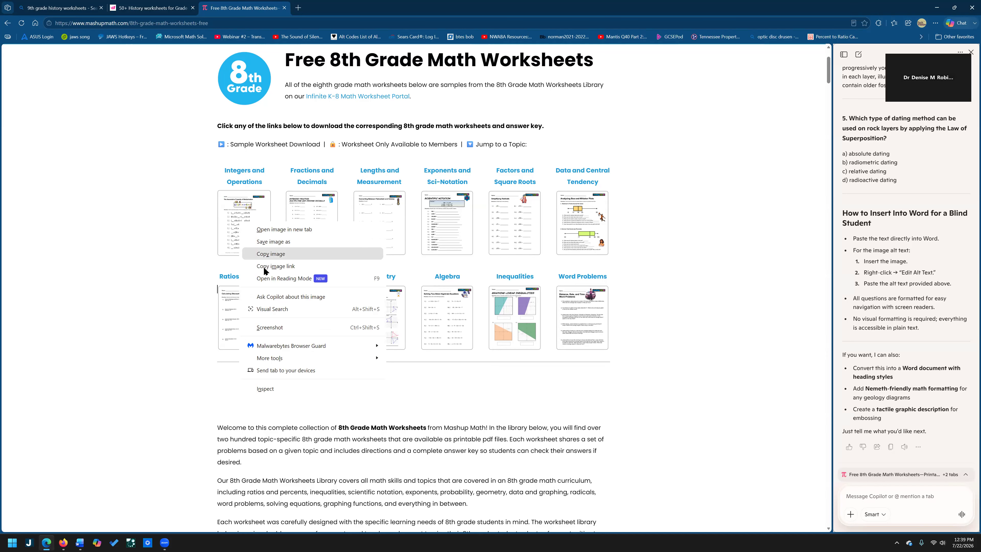
click(266, 255)
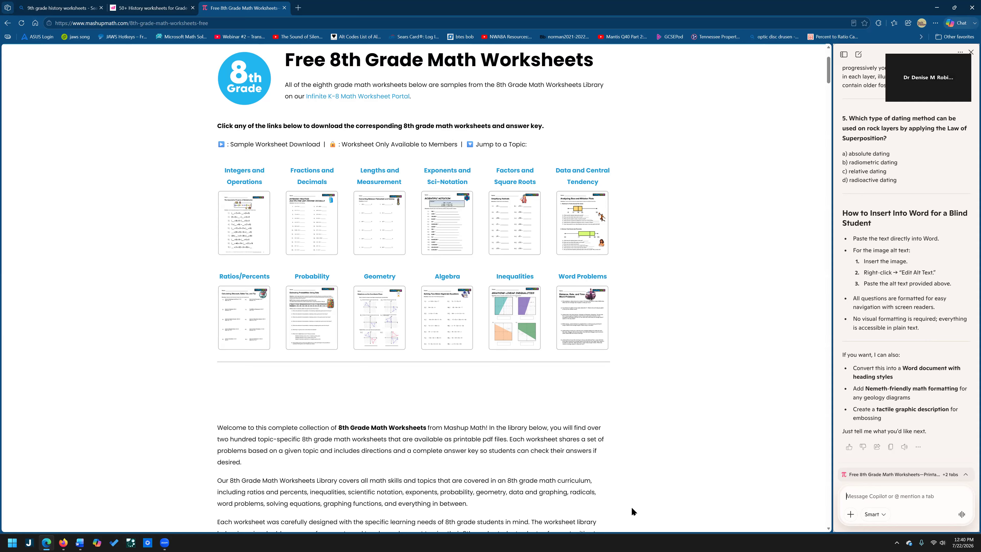
text(make this accessible in word math editor)
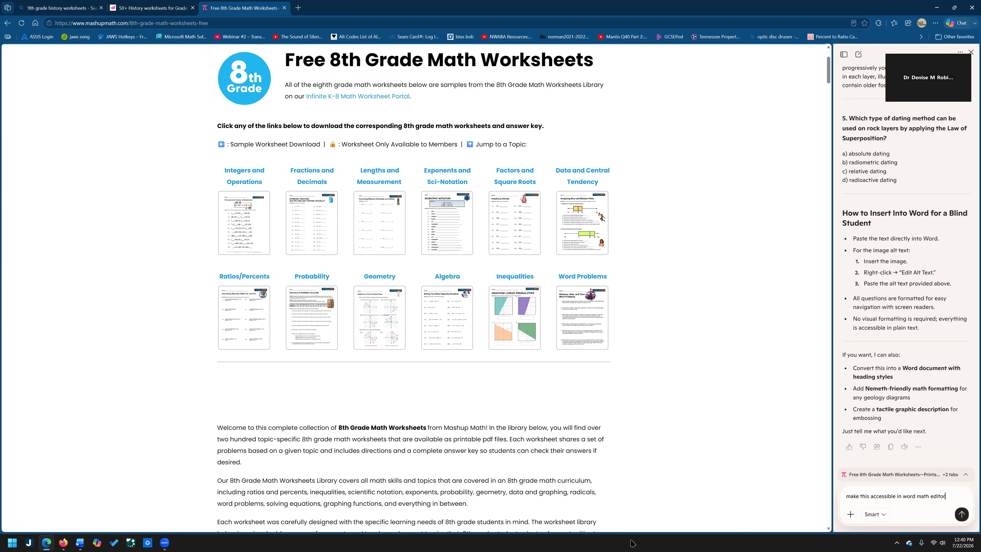
text(for a blind student)
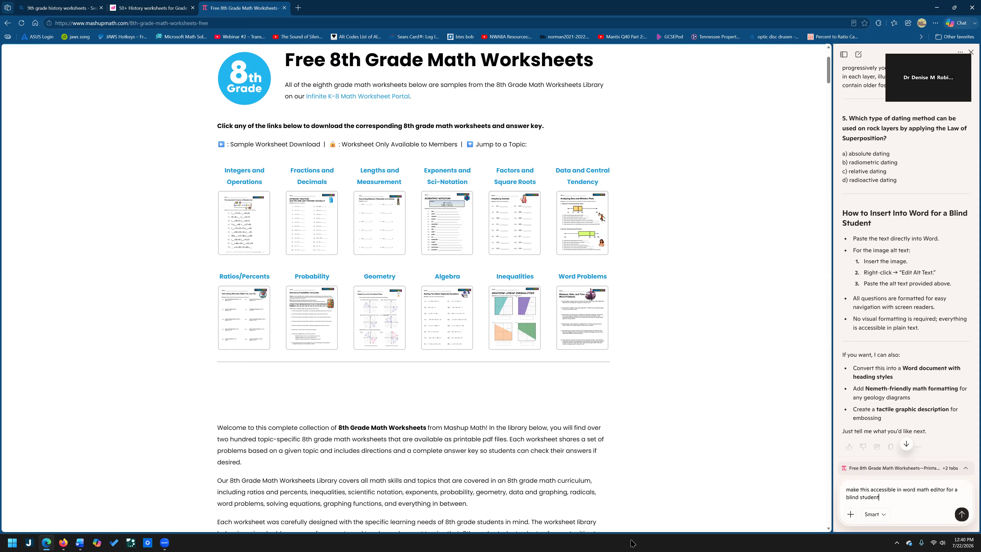
key(Return)
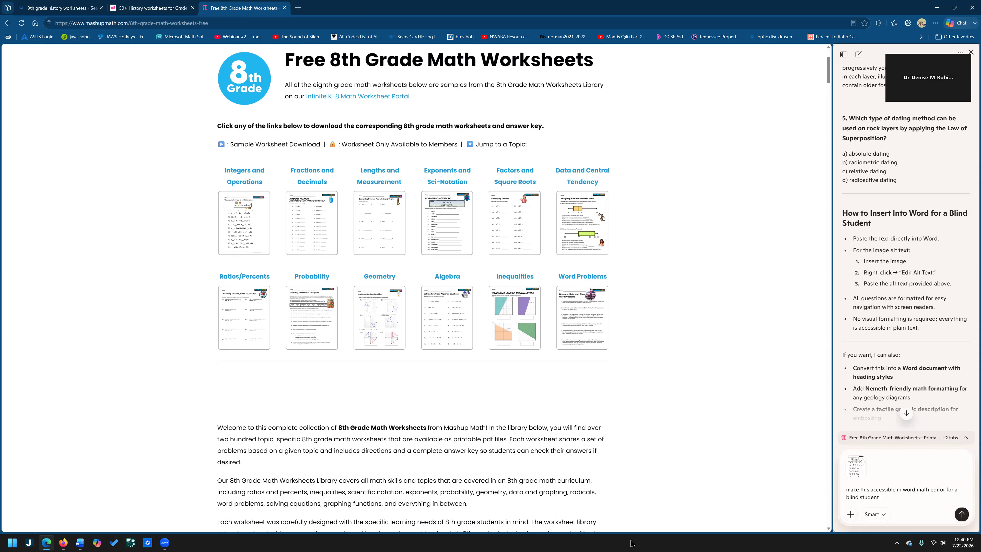
key(Return)
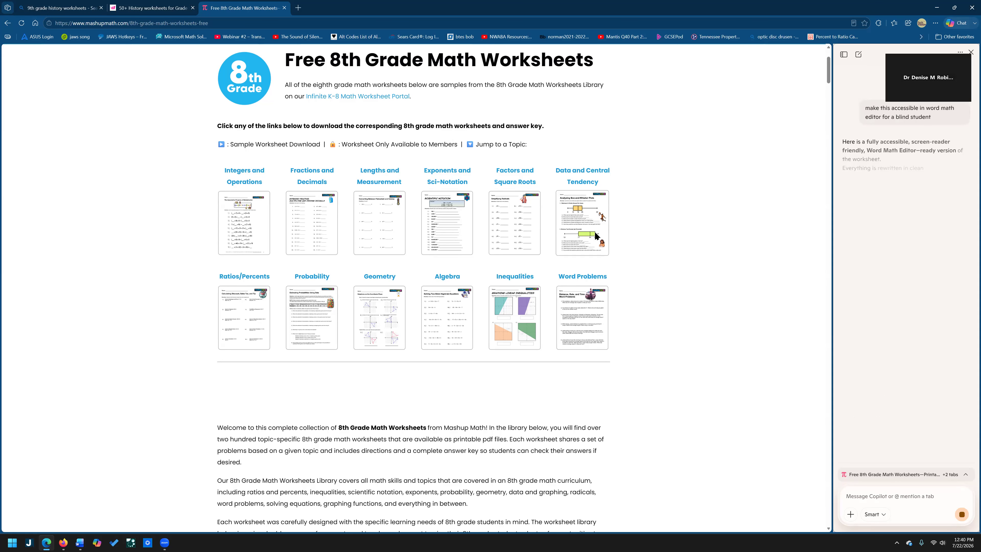
- Switch to ChatGPT in Firefox and review the Earth's History worksheet conversation and its accessible document preview
key(alt+Tab)
key(alt+Tab)
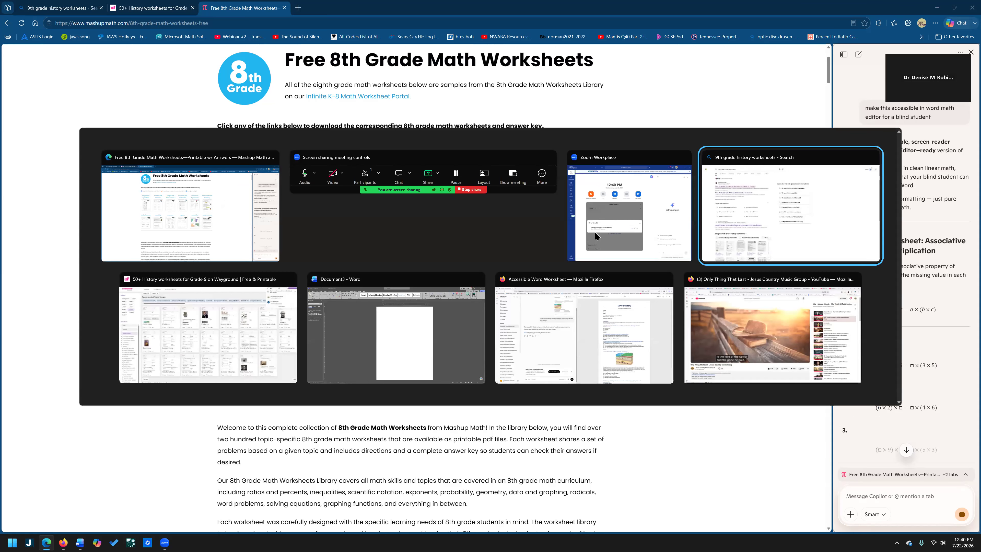
key(alt+Tab)
key(alt+Tab)
key(alt+Tab)
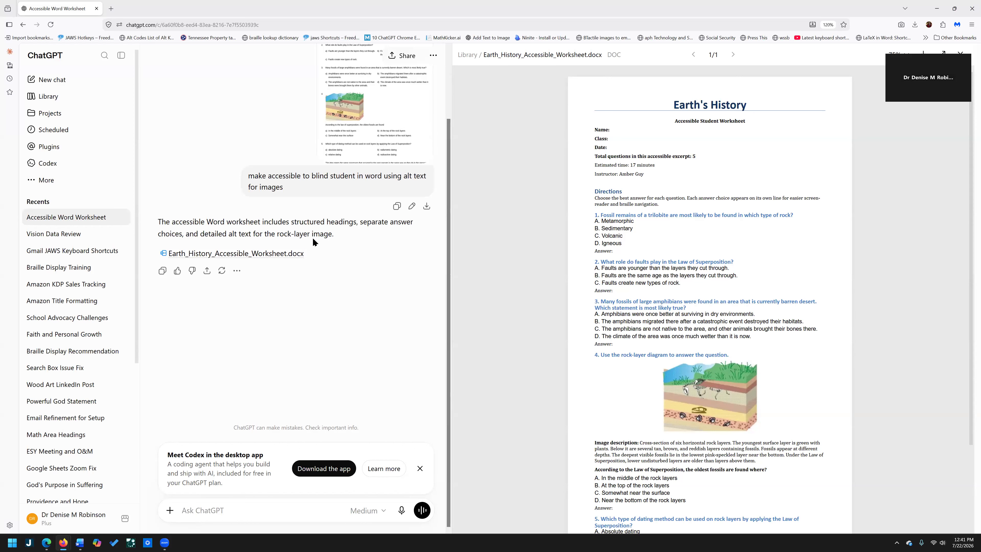
scroll(313, 237, up, 2)
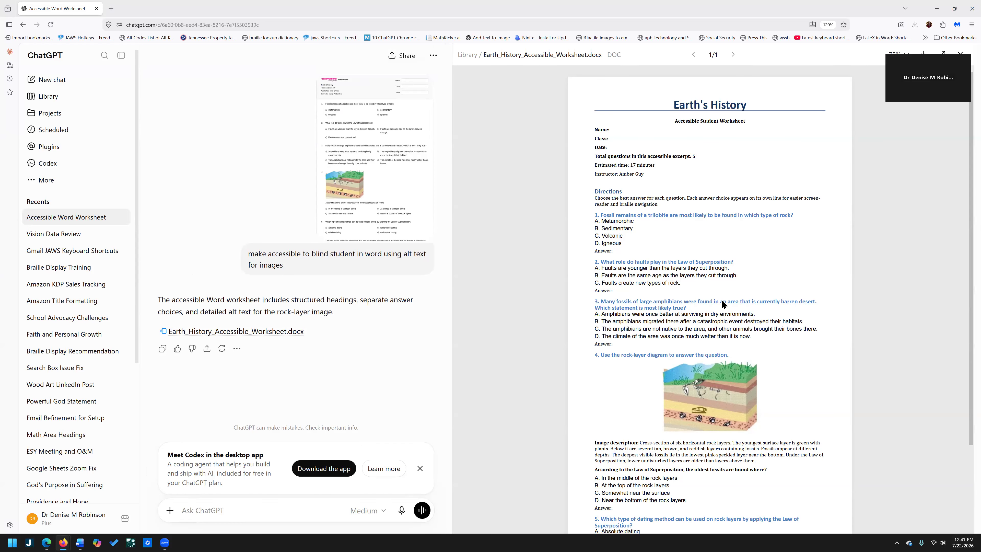
scroll(722, 303, down, 3)
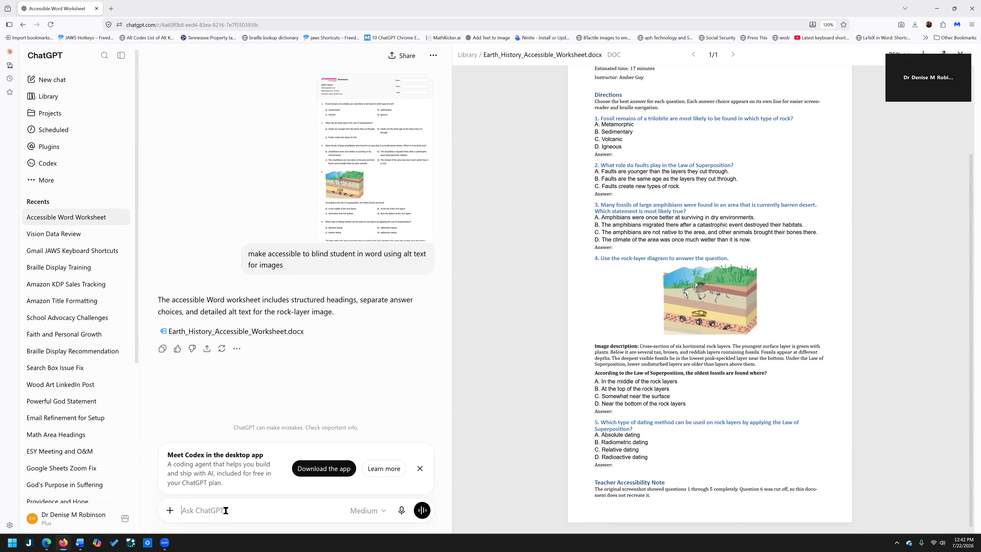
- Send ChatGPT the copied math worksheet image with the prompt "make accessible for blind student using word math editor"
text(make accessible for blind student)
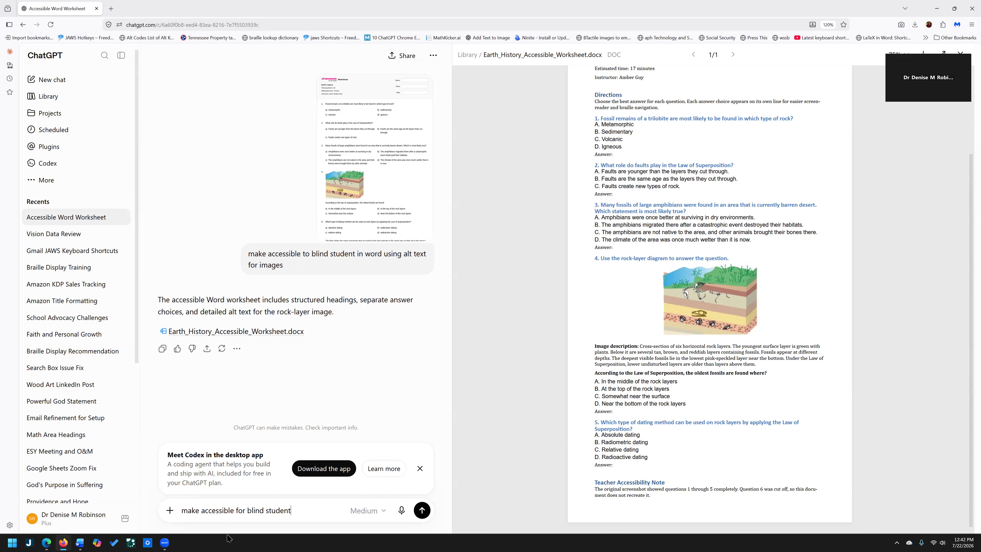
text( using word math editor)
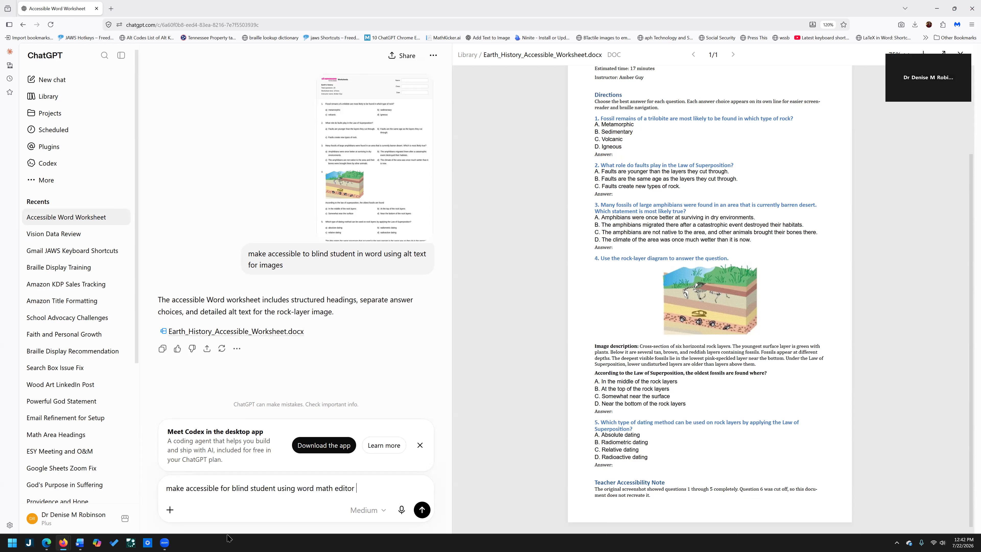
key(ctrl+v)
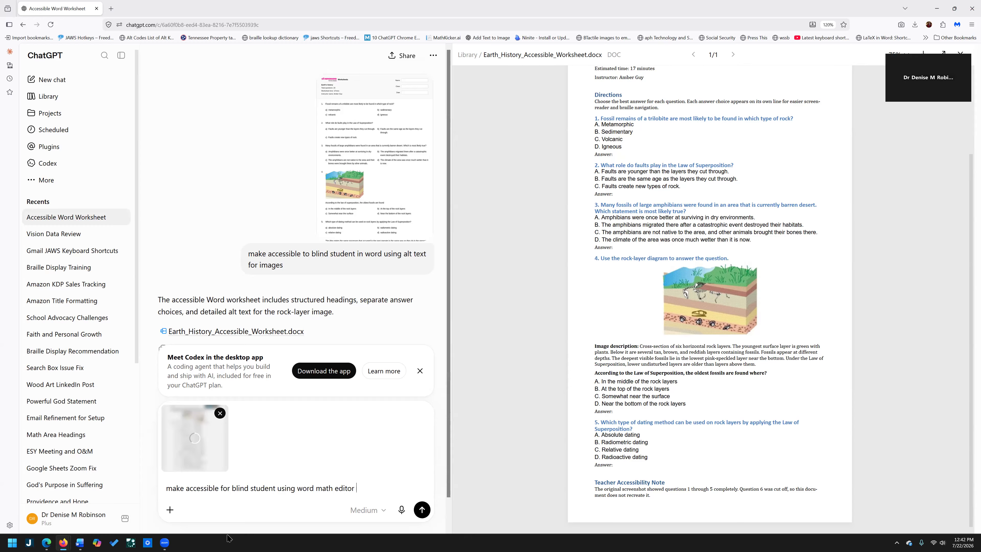
key(Return)
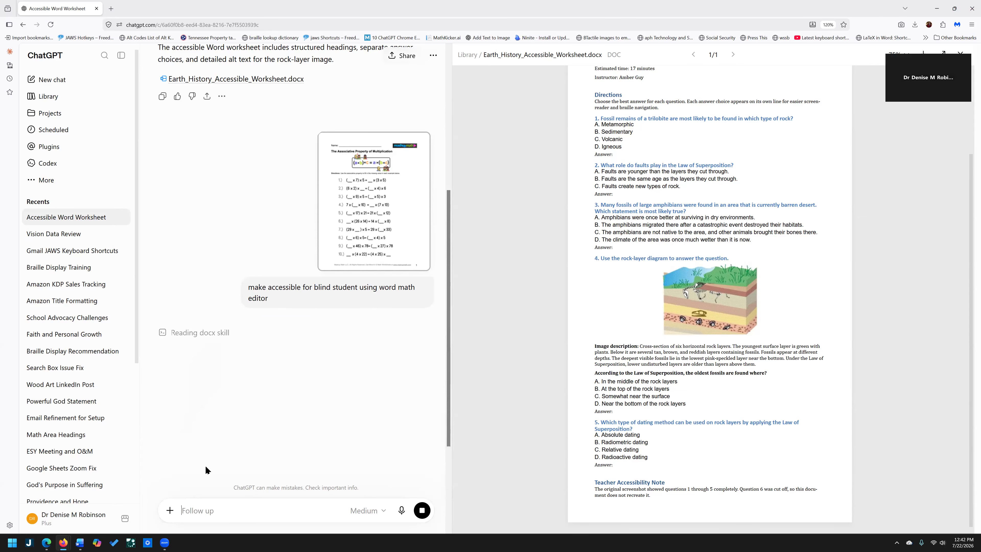
- Return to the browser's Copilot chat, copy the complete accessible worksheet response, and paste it into the blank Word document
key(alt+Tab)
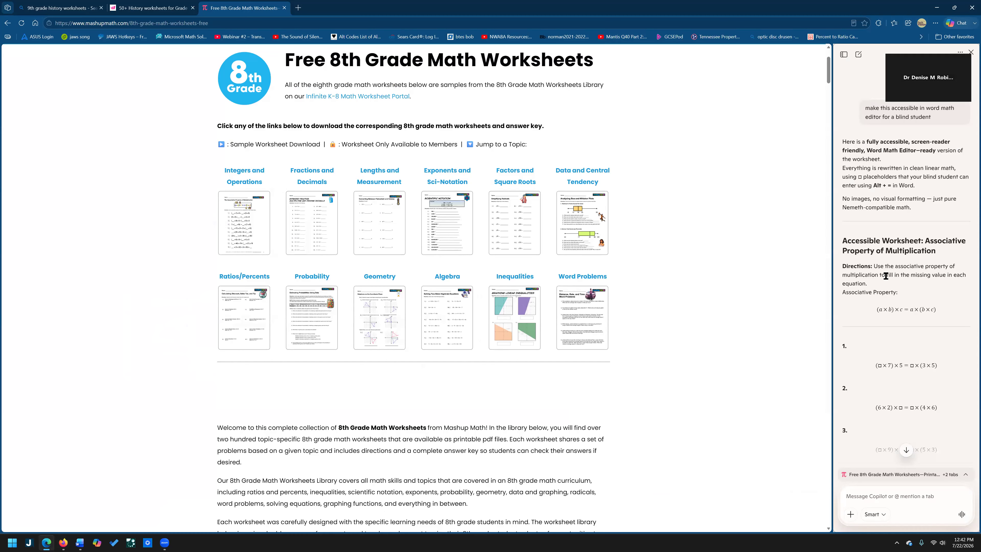
scroll(885, 275, down, 10)
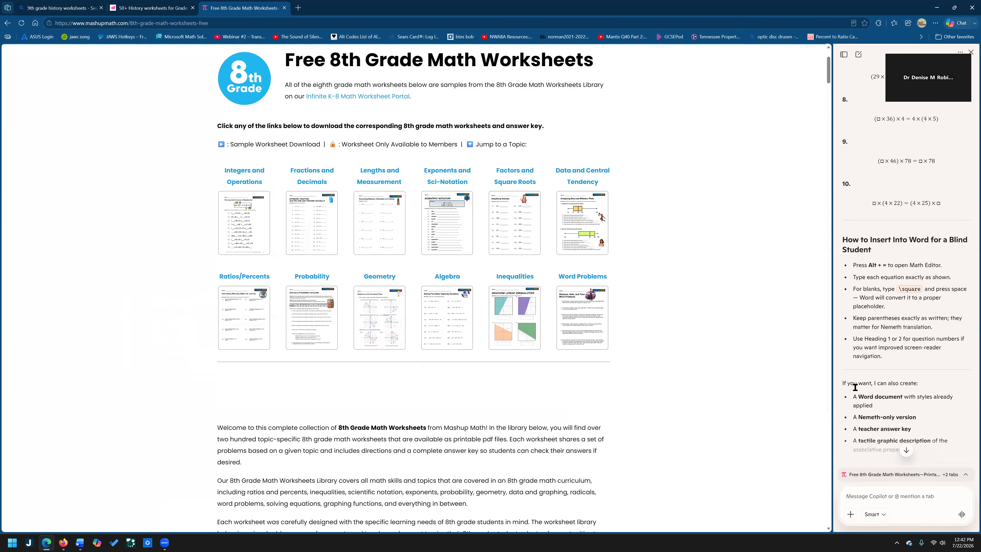
scroll(847, 410, down, 1)
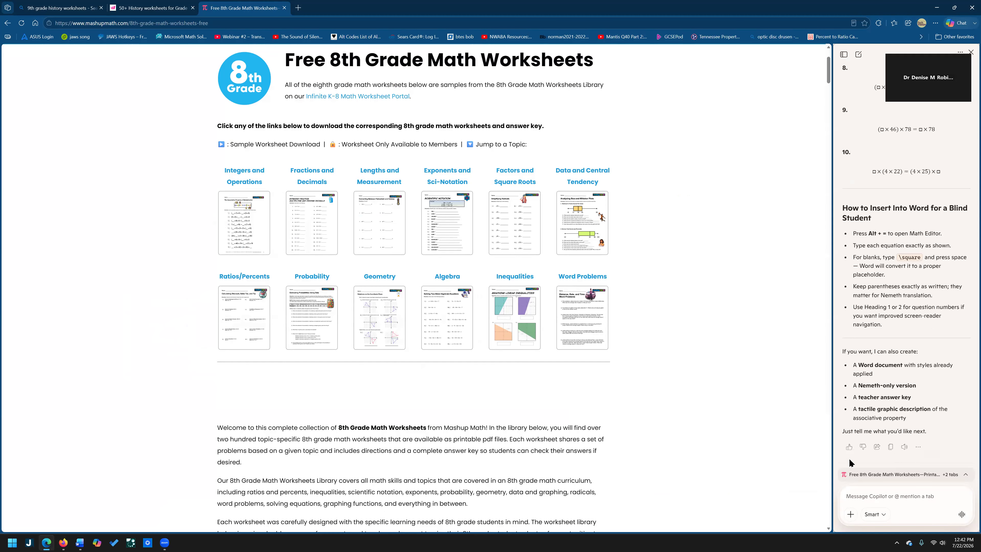
click(891, 447)
mouse_move(69, 541)
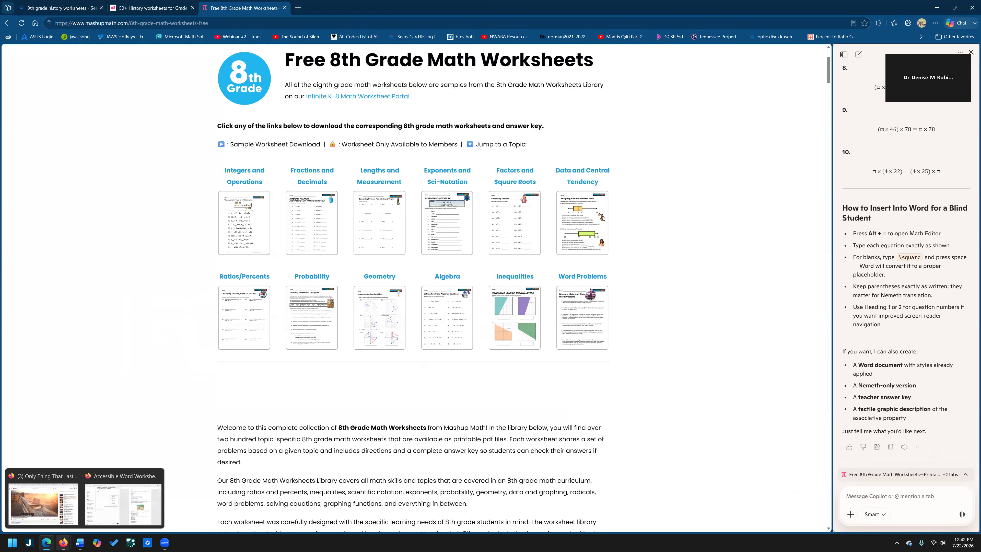
key(alt+Tab)
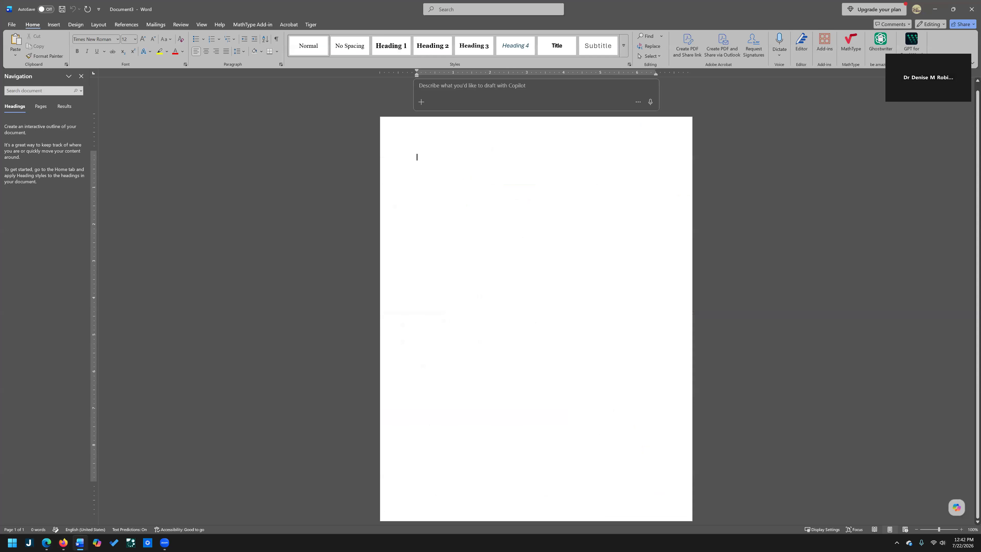
key(ctrl+v)
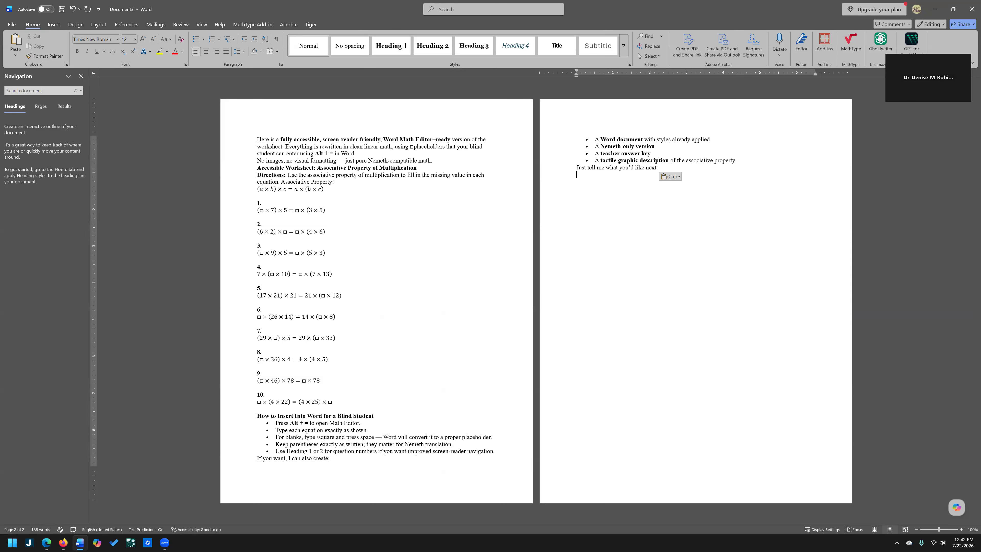
- Replace all □ placeholders with ? throughout the document, including the part before the cursor
click(262, 210)
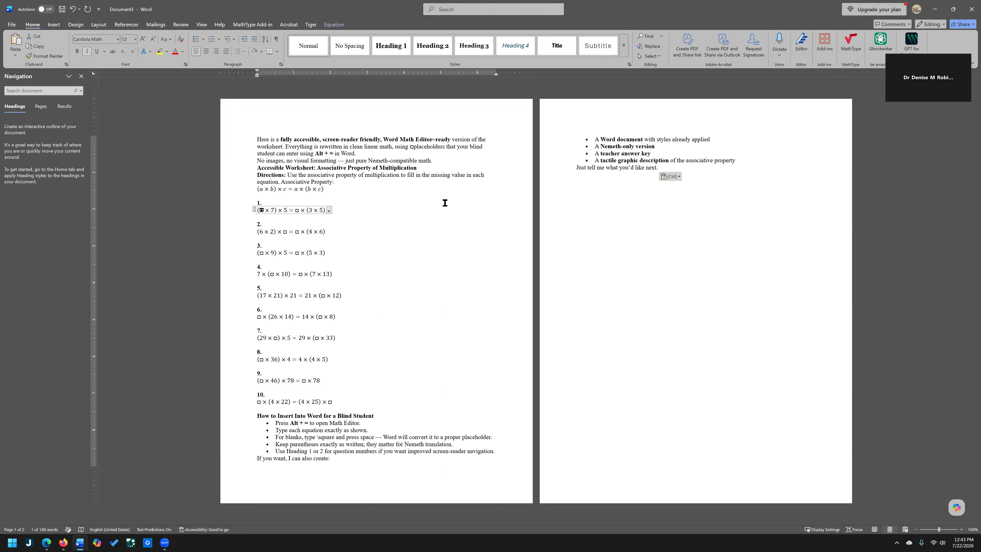
key(ctrl+h)
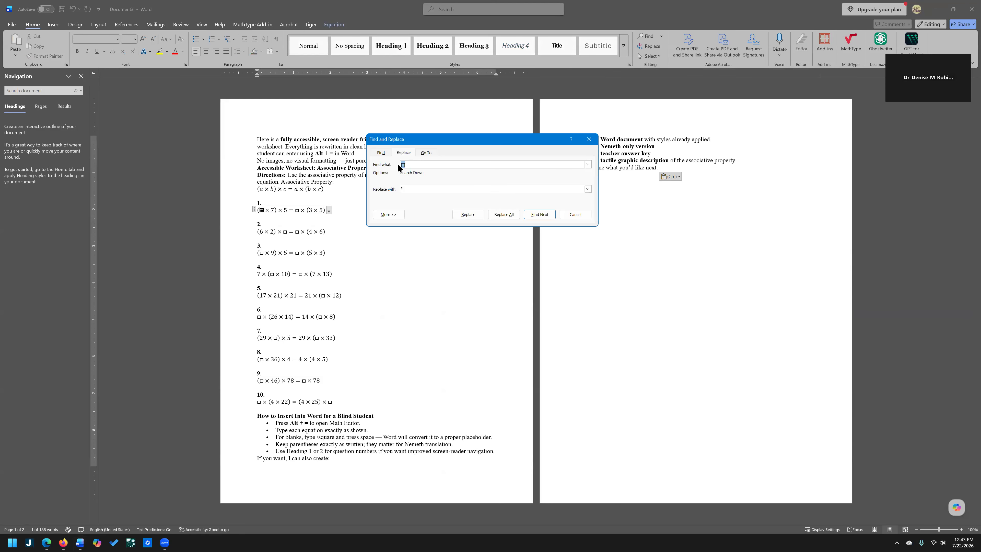
click(409, 189)
click(511, 214)
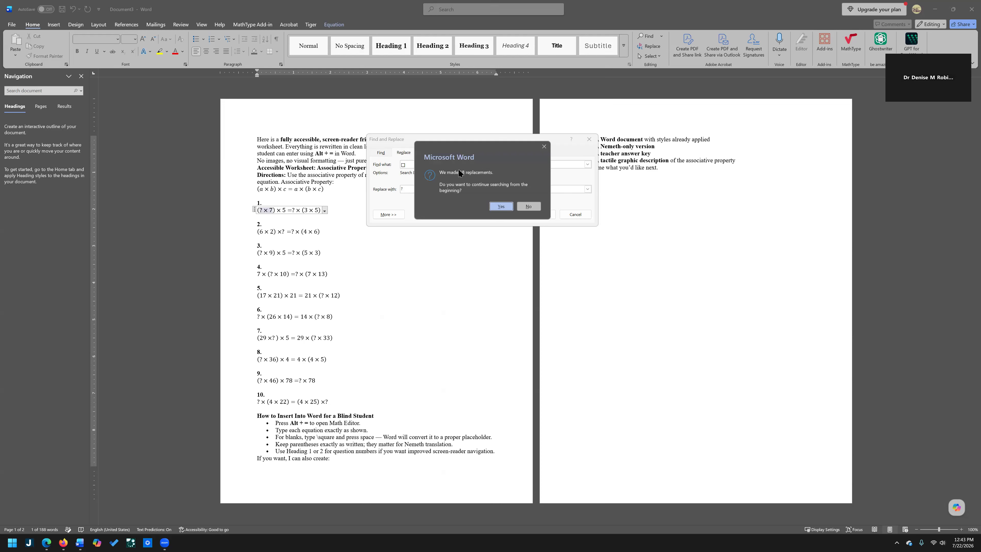
click(500, 207)
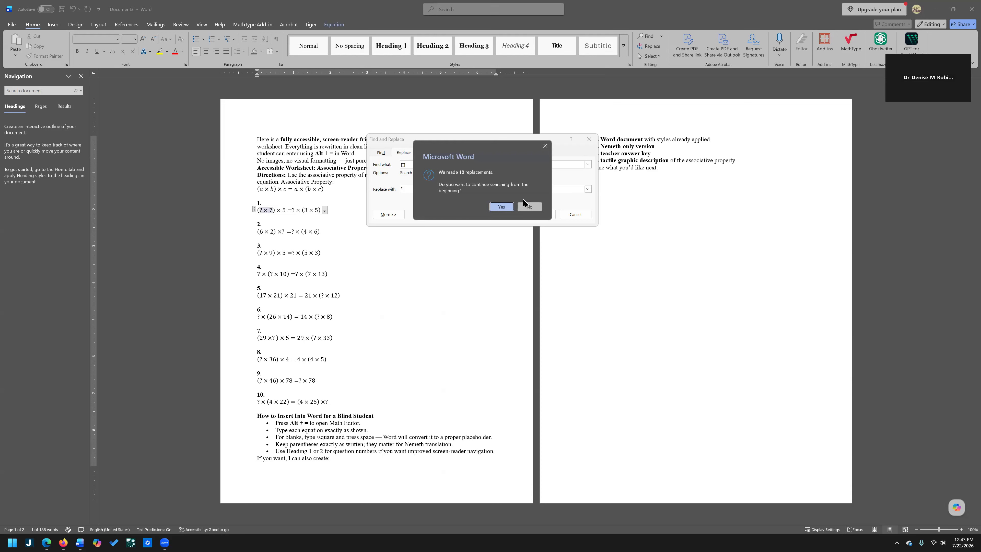
click(528, 202)
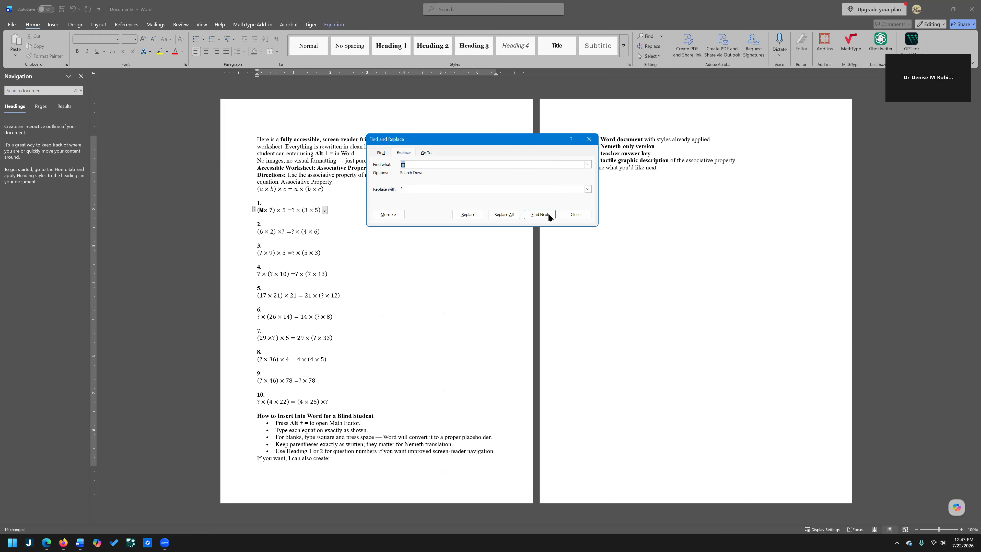
click(577, 214)
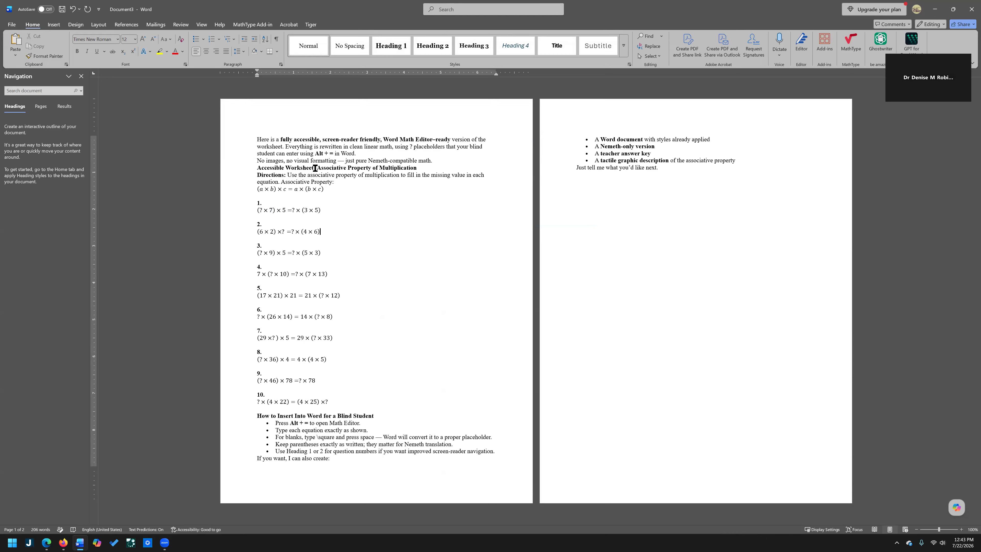
- Try deleting the introductory text before "Associative Property of Multiplication", and undo it together with the placeholder replacement
drag(307, 167, 254, 138)
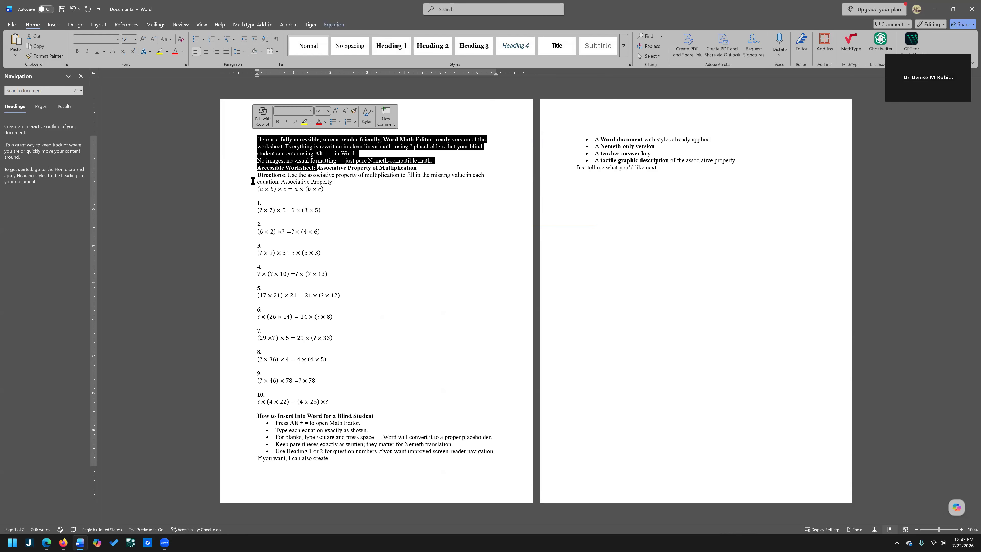
key(BackSpace)
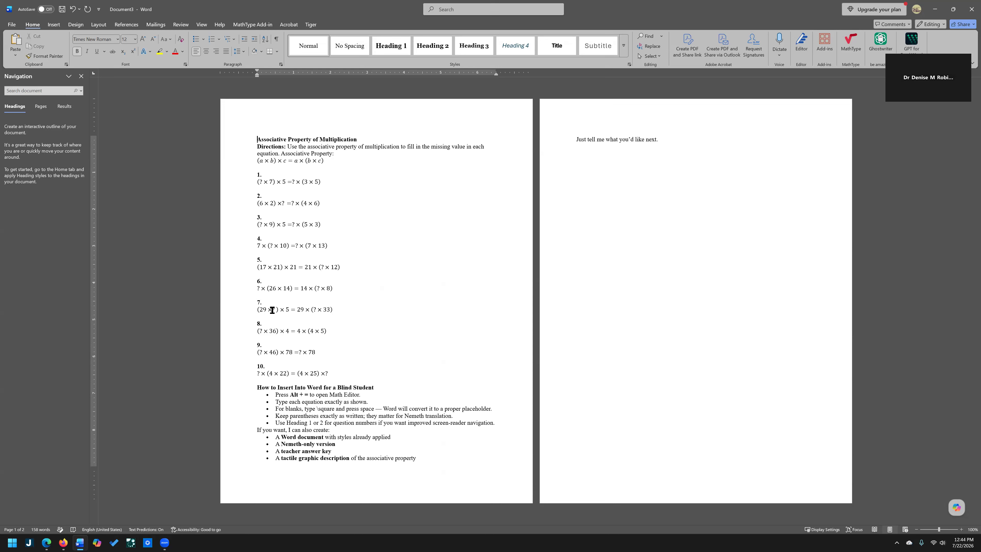
click(451, 273)
key(ctrl+z)
key(ctrl+z)
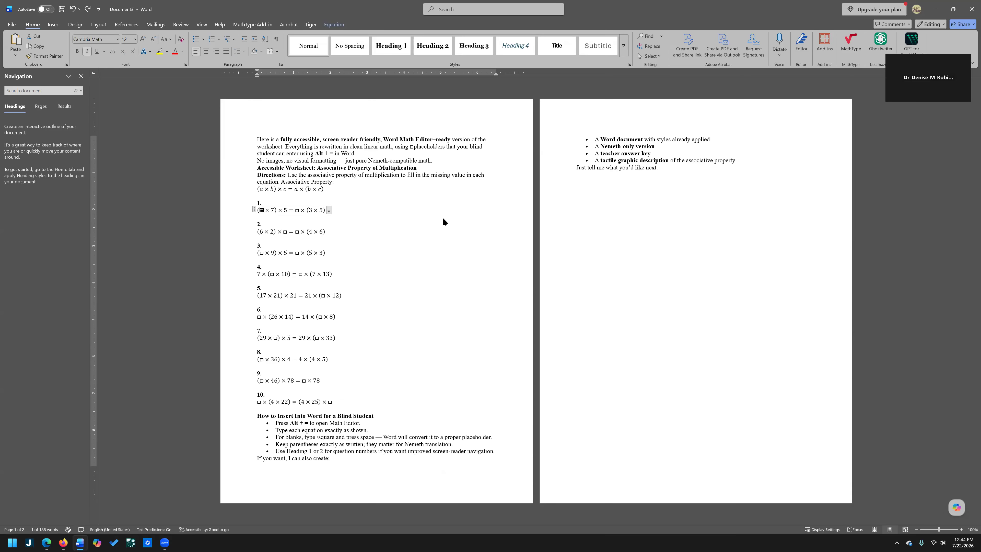
- Replace all □ placeholders in the whole document with a ? that has a space on each side
key(ctrl+h)
click(401, 189)
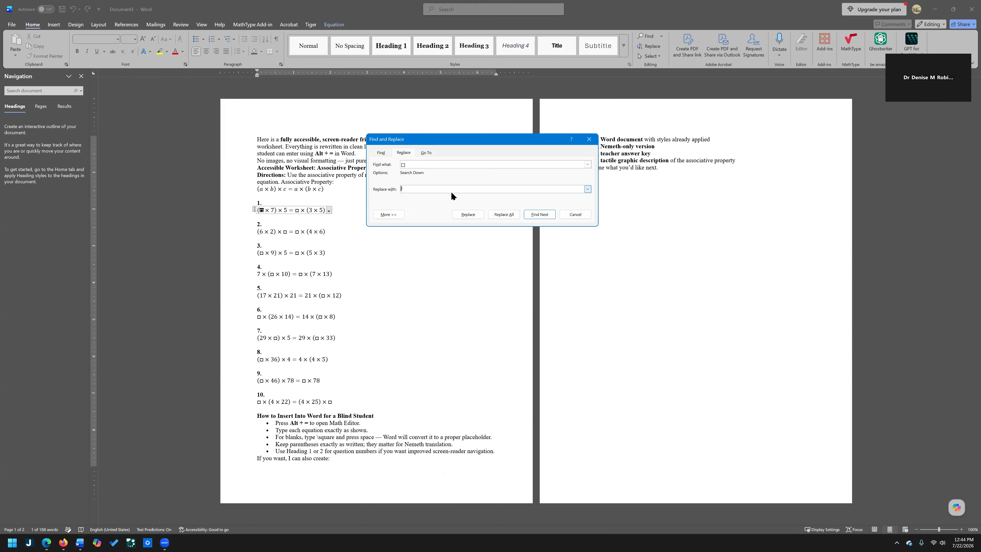
click(503, 211)
click(502, 206)
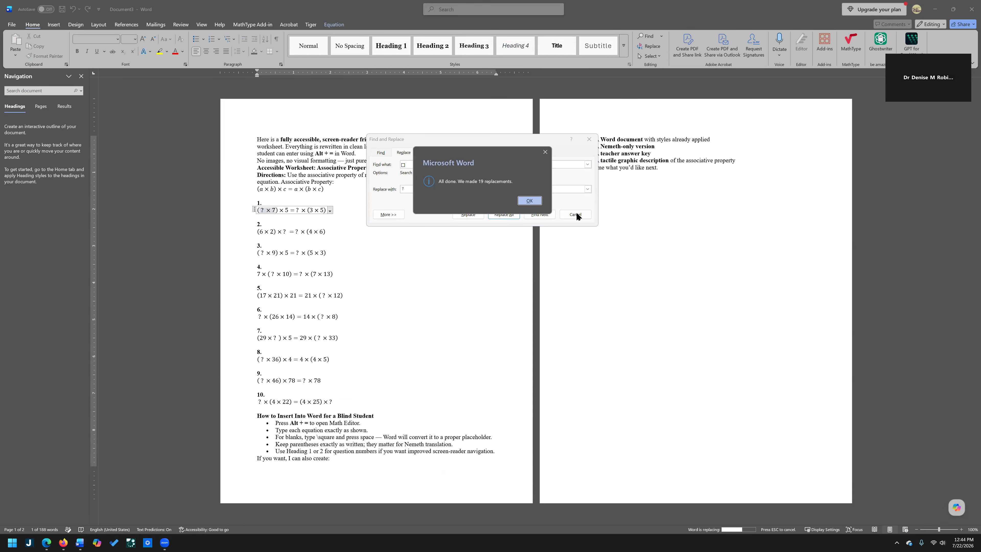
key(Return)
key(Escape)
- Check that the question 4 expression is an editable equation by selecting it and viewing the equation tools
click(305, 400)
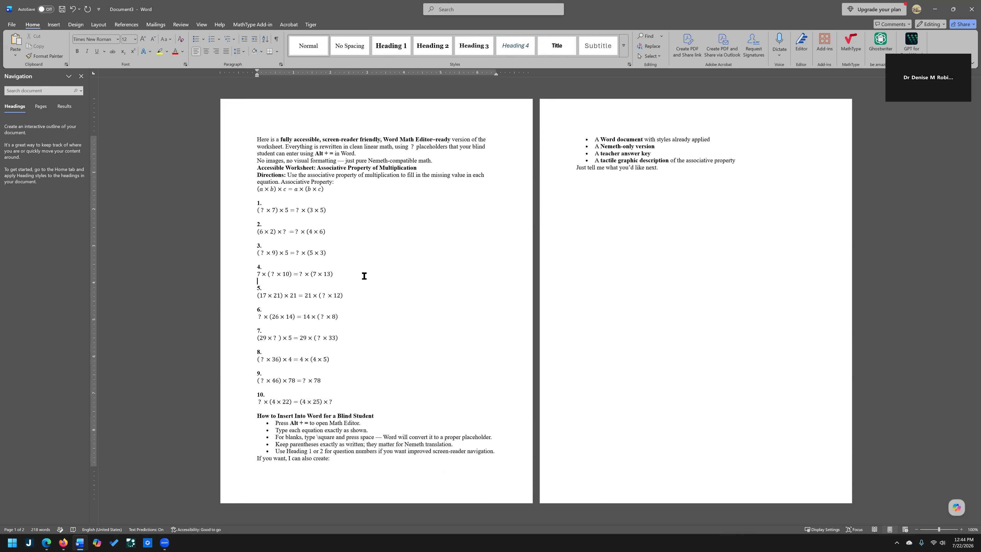
click(316, 273)
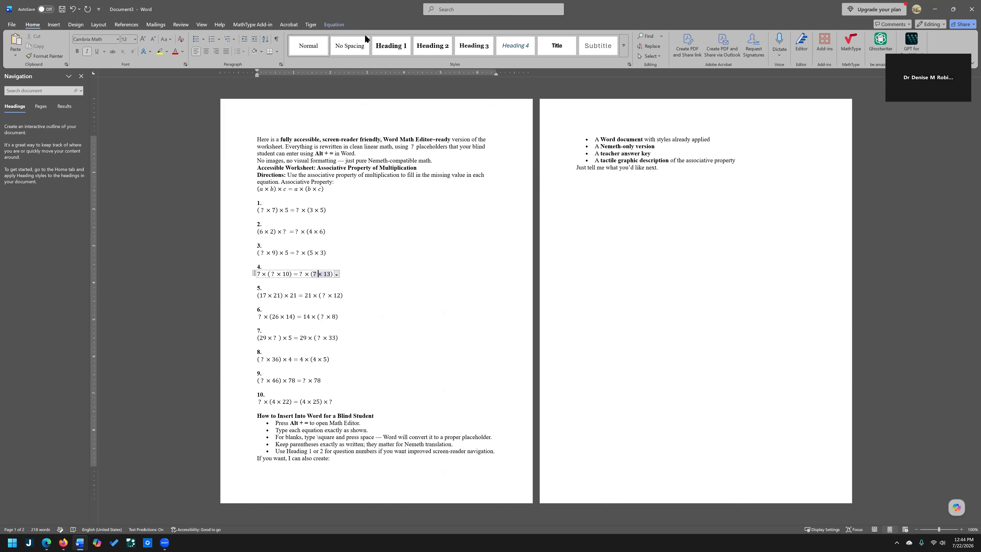
click(330, 25)
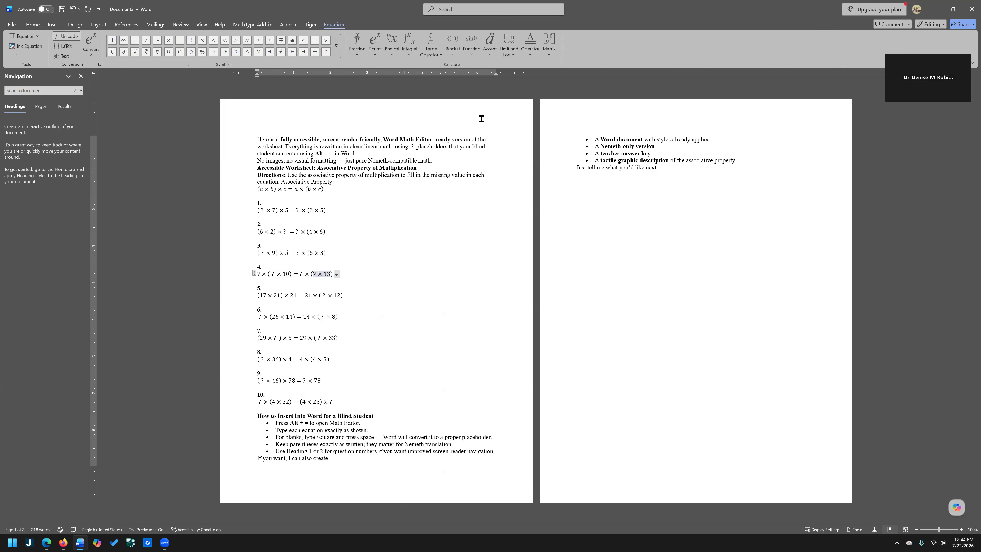
click(449, 246)
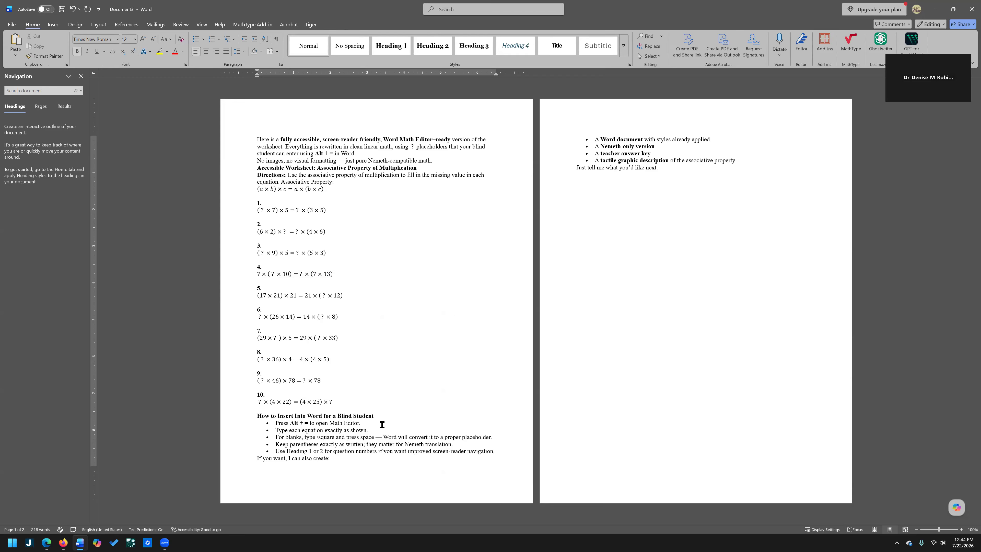
triple_click(262, 421)
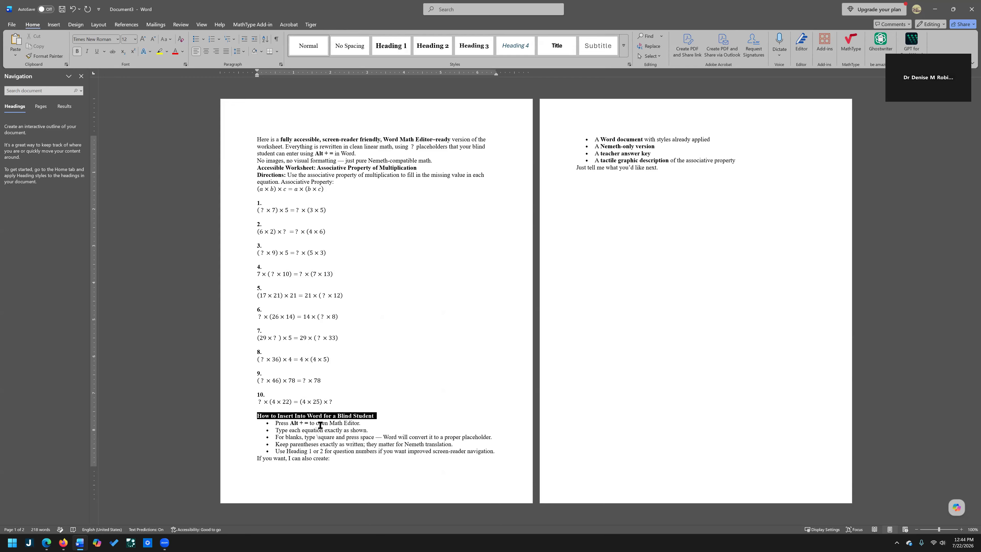
click(401, 293)
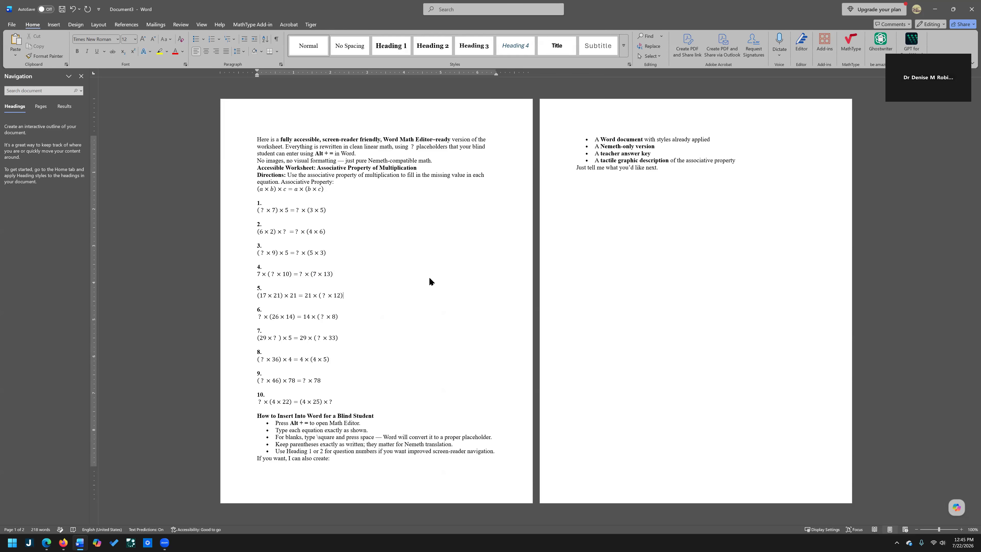
- Create a new blank document, insert an equation box and paste the copied worksheet into it, checking that equation 1 is editable
key(alt+Tab)
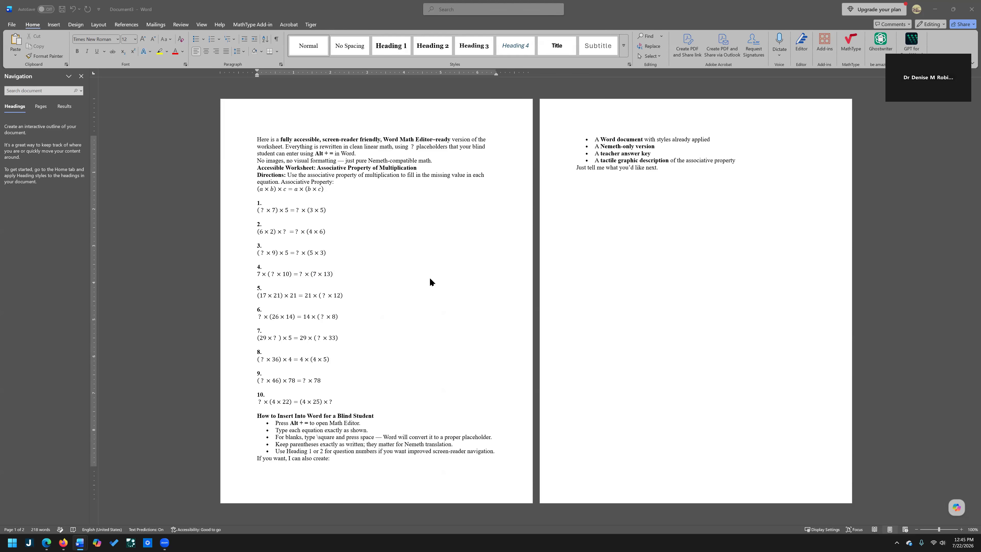
key(ctrl+n)
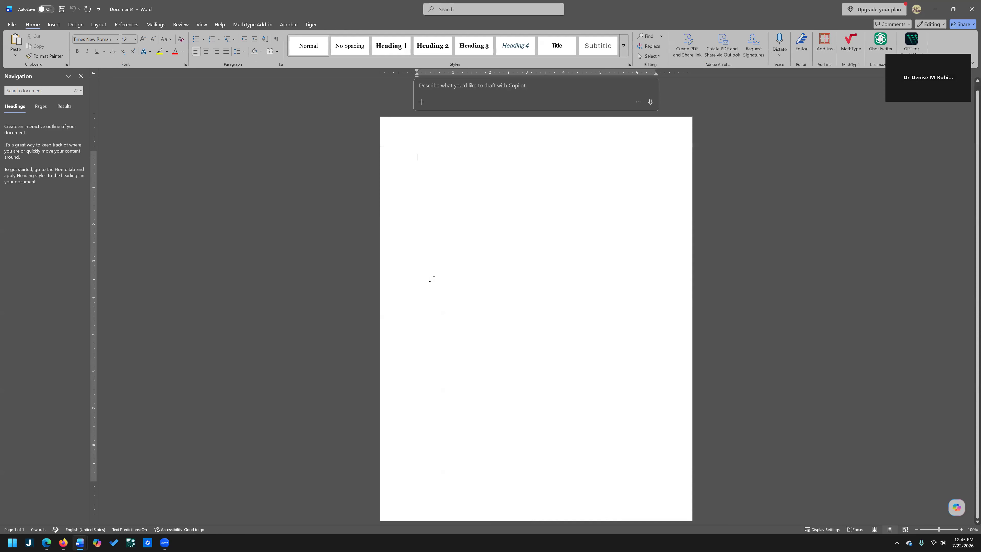
key(alt+equal)
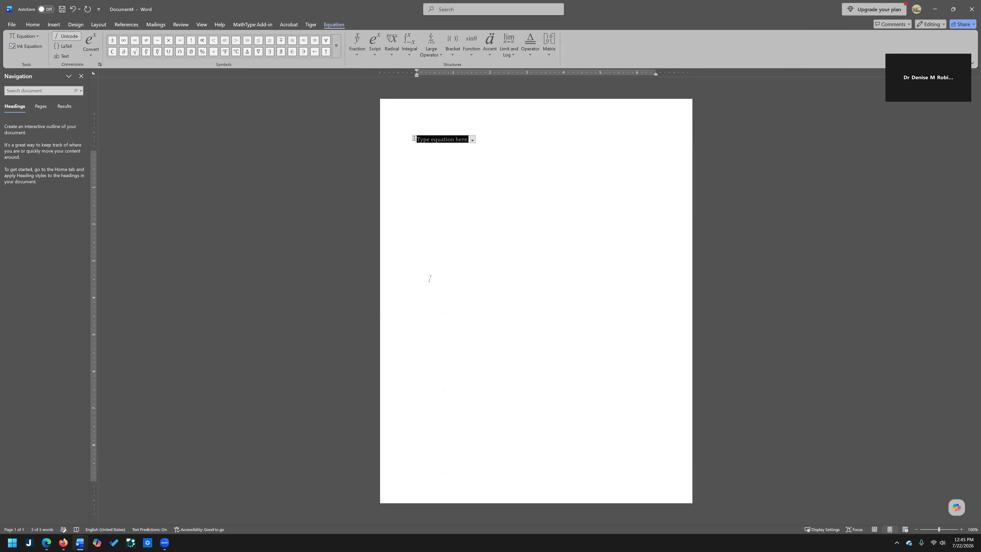
key(ctrl+v)
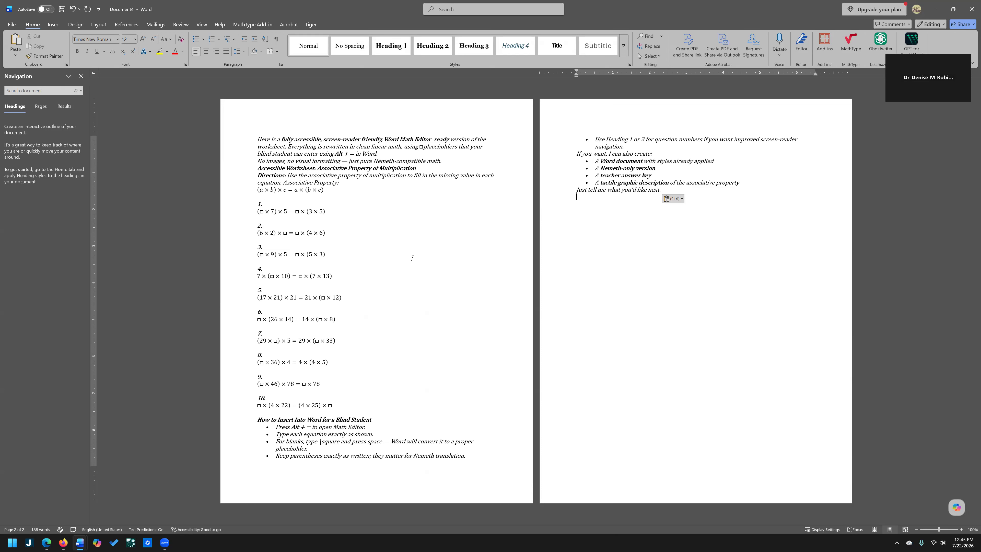
click(476, 221)
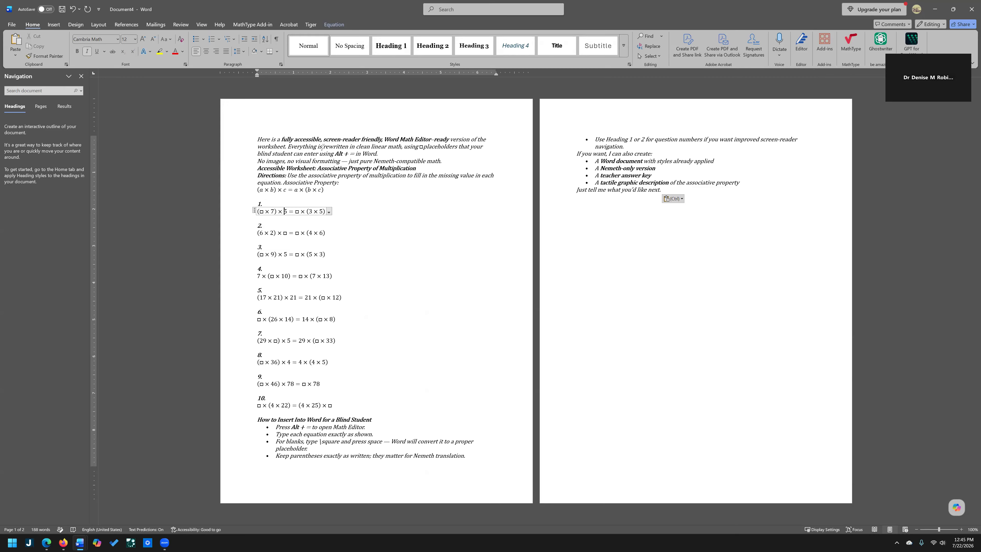
click(467, 283)
- Delete the introductory text before "Associative Property of Multiplication" and everything after question 10, including the "How to Insert Into Word for a Blind Student" heading
drag(275, 426, 372, 434)
shift+click(722, 280)
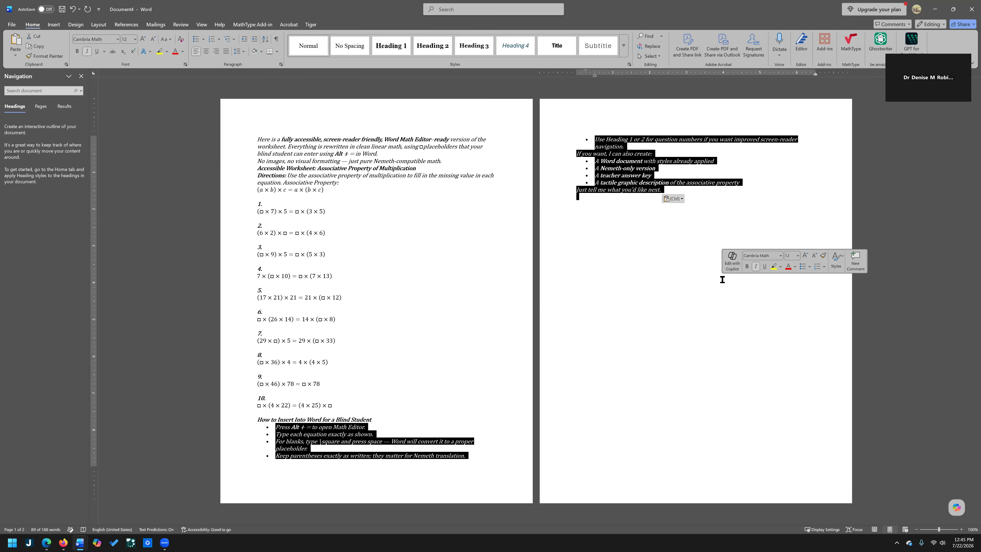
key(Delete)
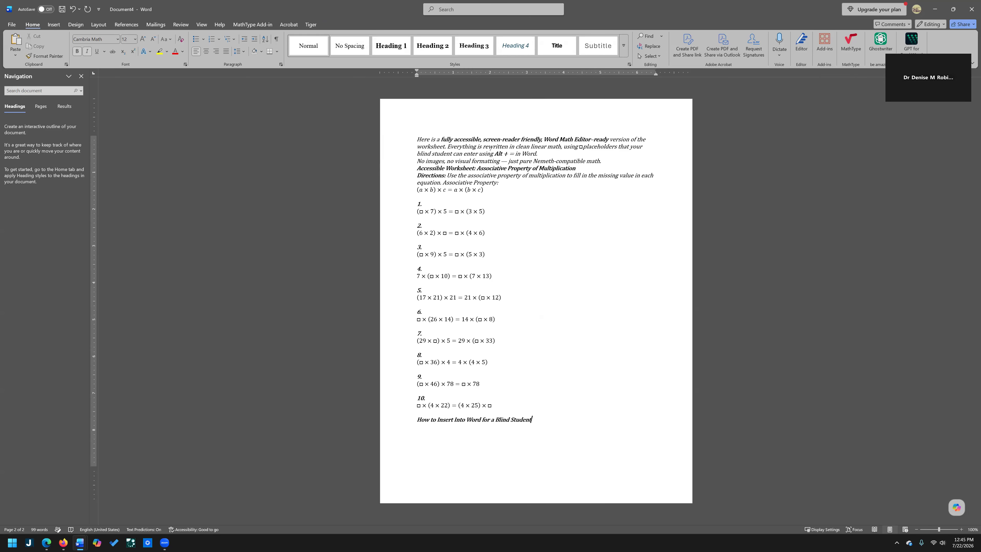
drag(432, 140, 413, 190)
key(Delete)
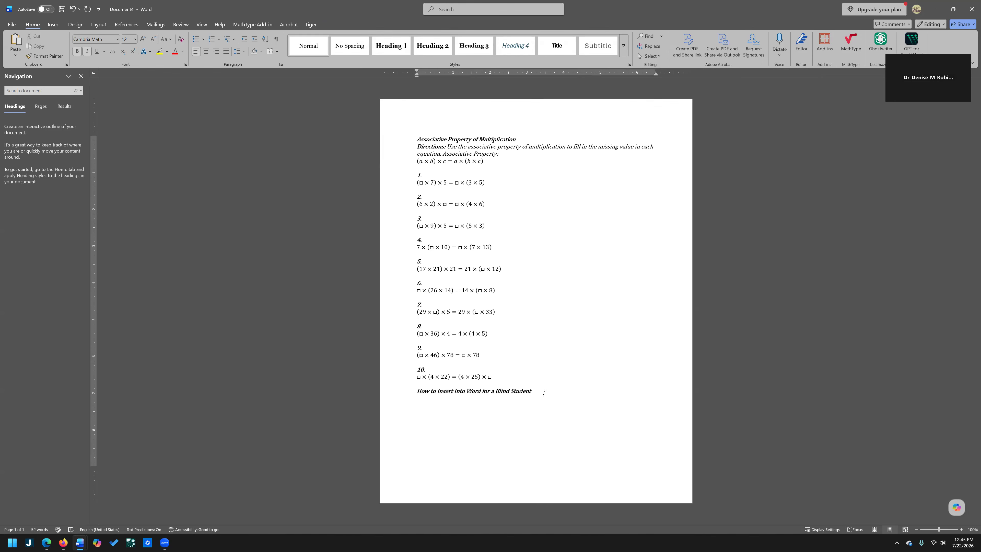
click(411, 393)
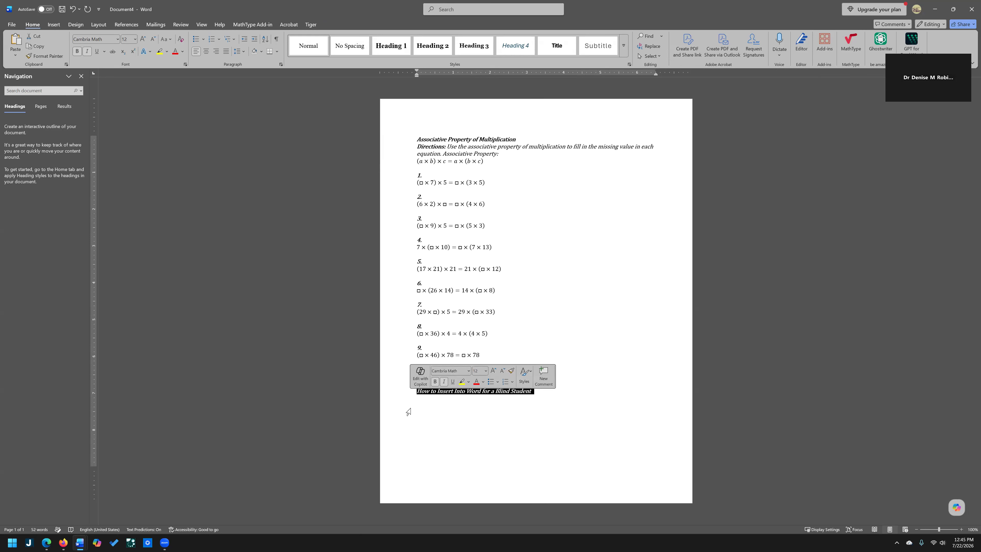
key(Delete)
click(550, 222)
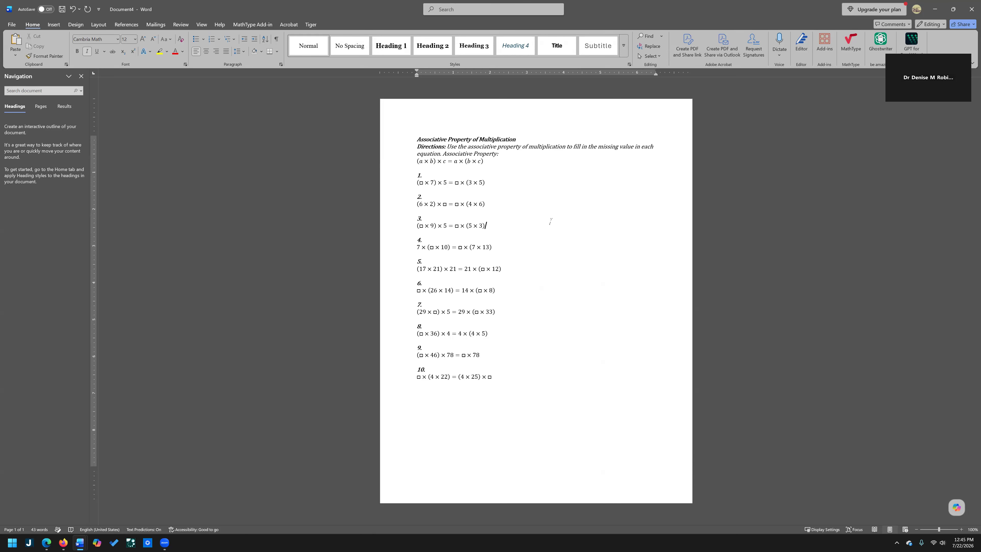
- Replace all □ placeholders in this cleaned-up worksheet with a ? that has a space on each side
key(ctrl+h)
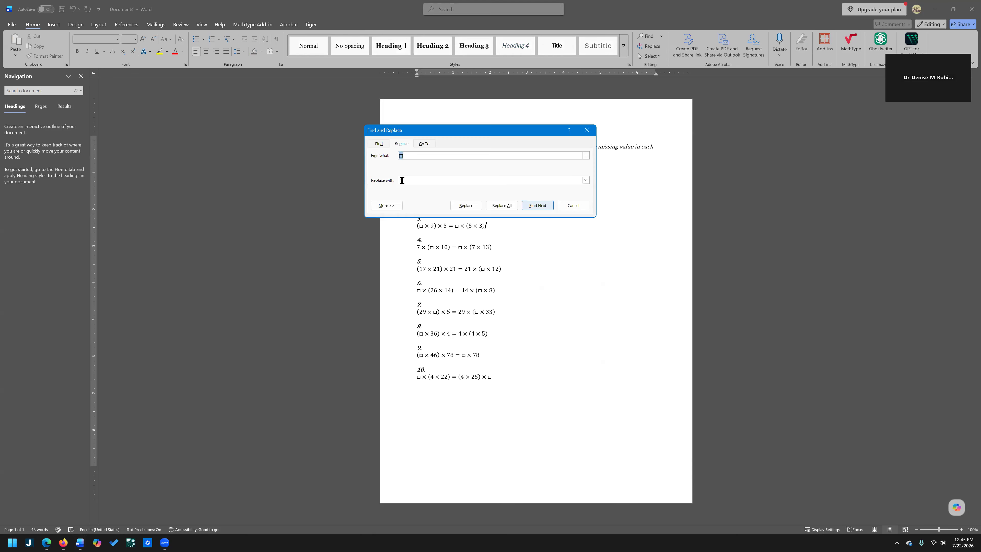
key(Tab)
click(507, 205)
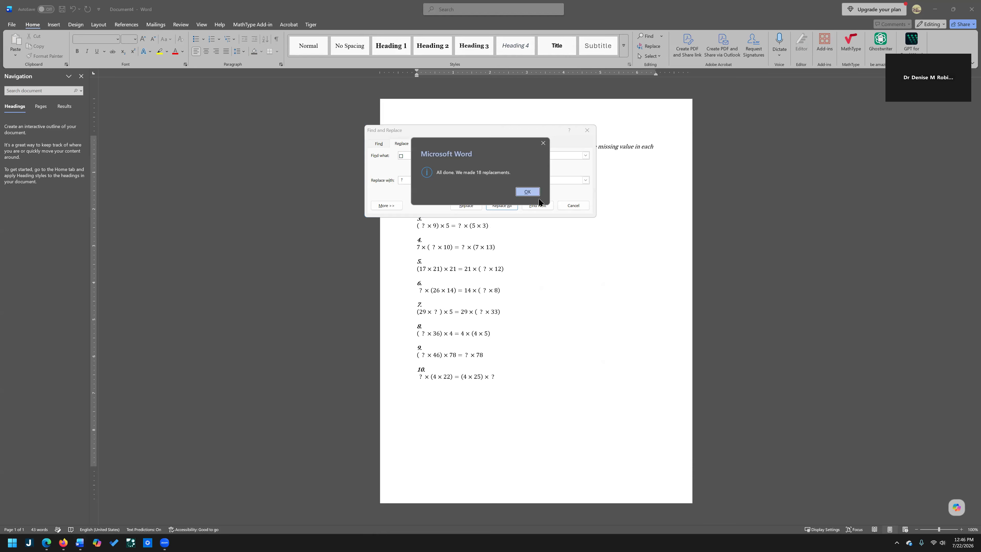
click(529, 192)
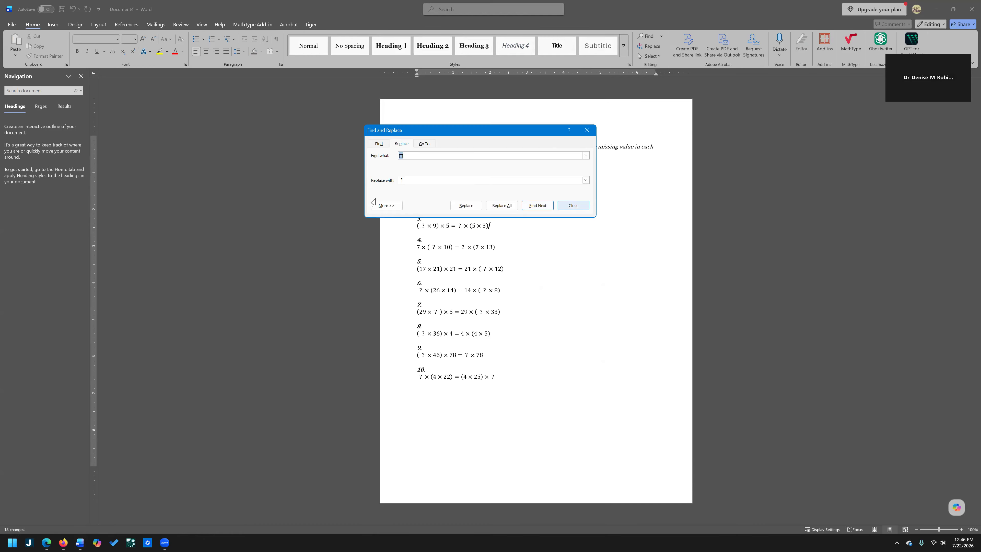
click(573, 205)
click(448, 268)
- Switch to the ChatGPT conversation in Firefox, open Associative_Property_Accessible_Word_Math.docx, and copy its entire content
key(alt+Tab)
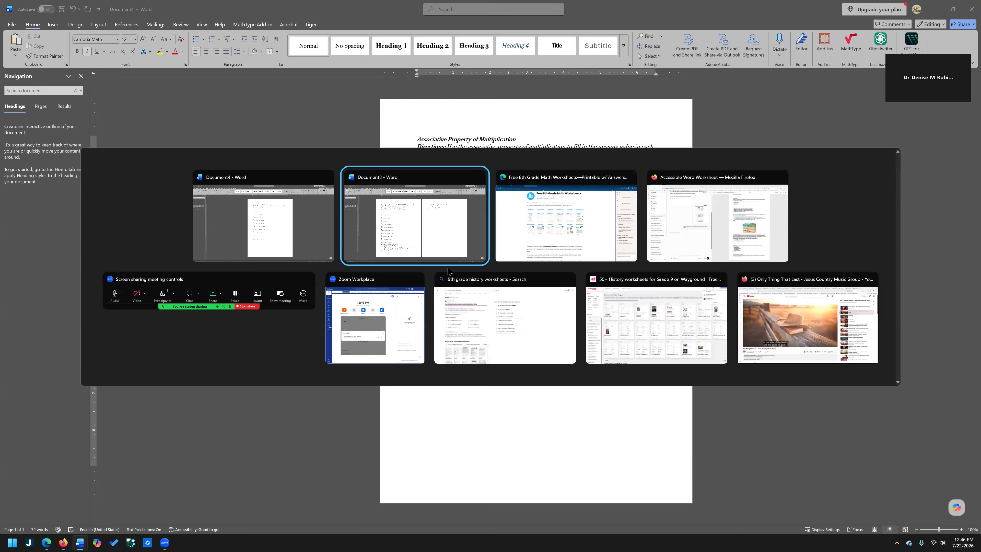
key(alt+Tab)
key(alt+Tab)
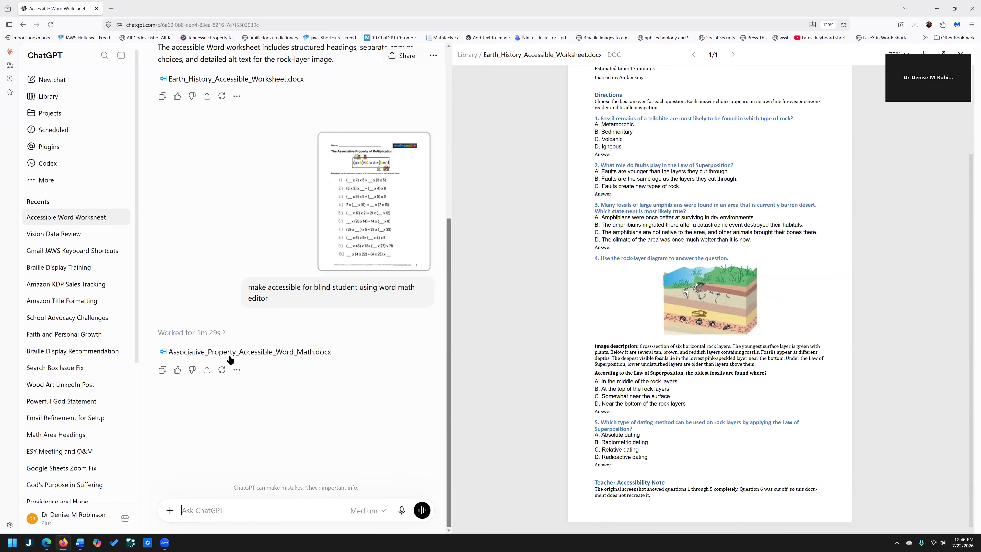
click(279, 353)
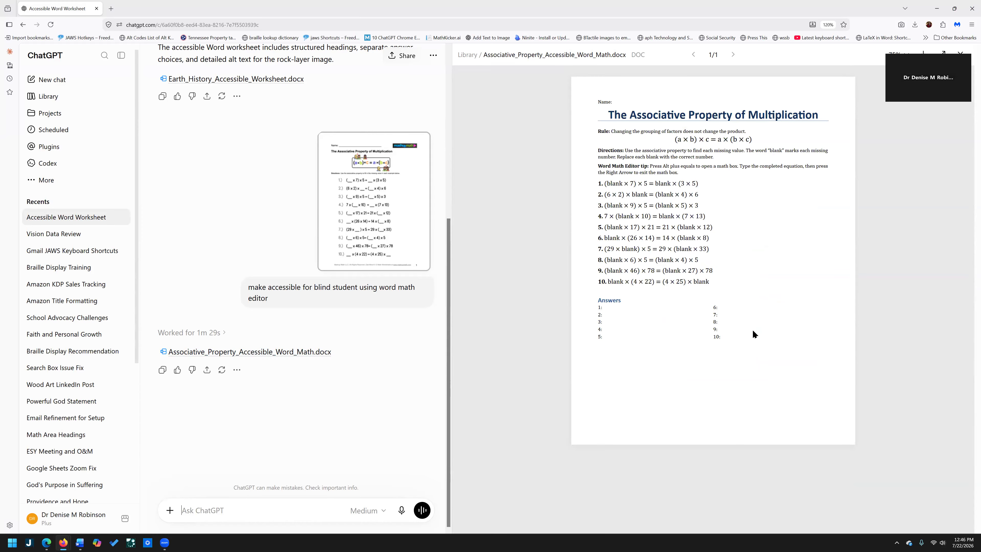
key(ctrl+a)
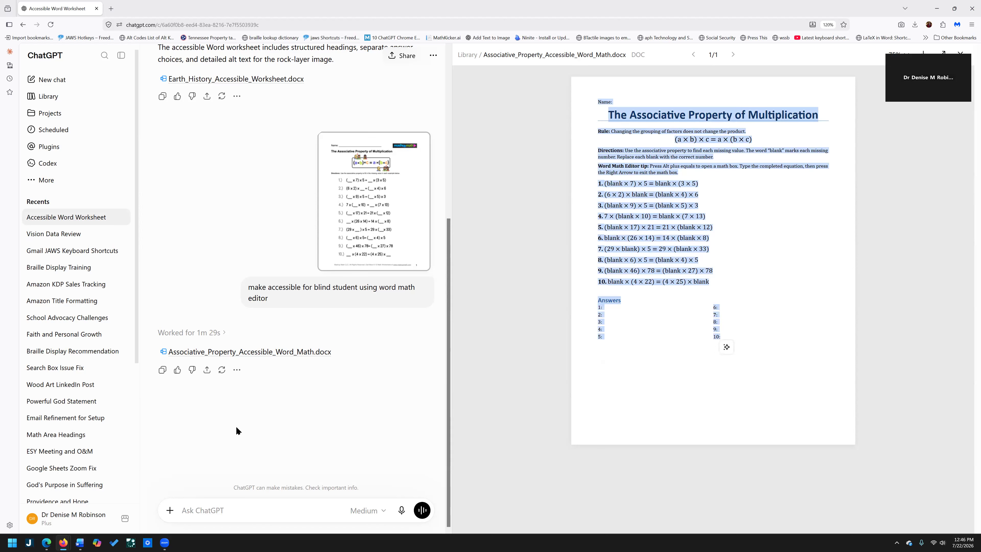
- Switch back to Word and paste the copied ChatGPT worksheet into a new blank document
click(84, 543)
click(124, 507)
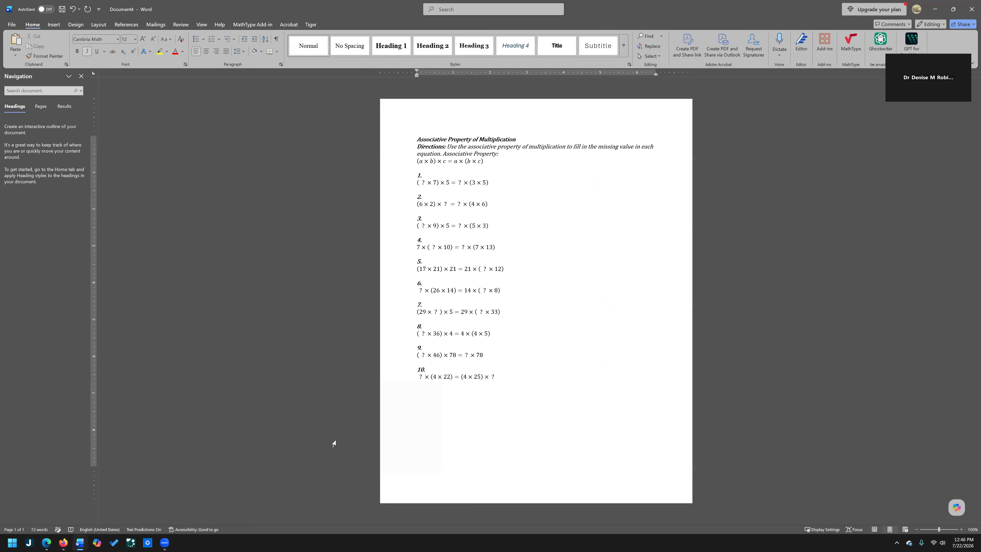
key(ctrl+n)
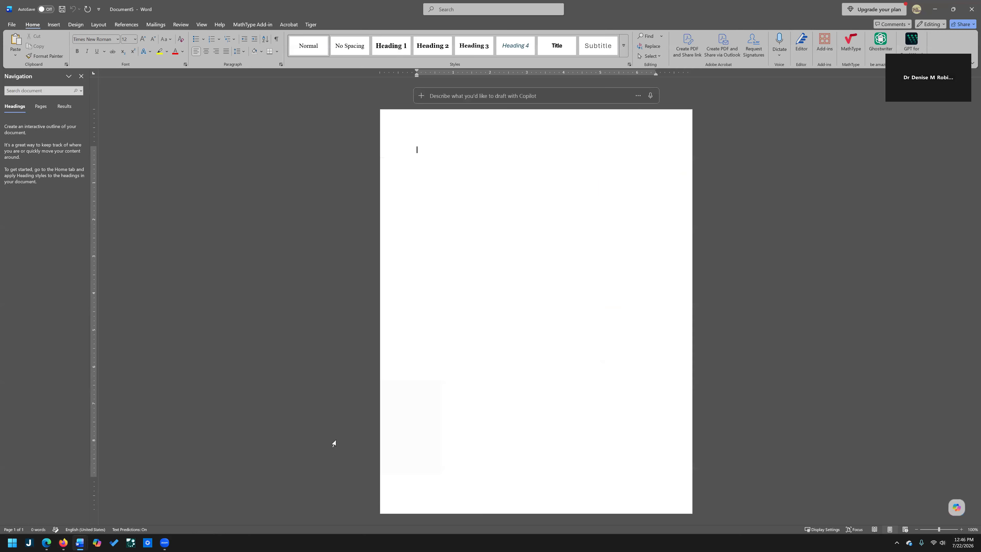
text(Name: The Associative Property of Multiplication Rule: Changing the grouping of factors does not change the product. "(a × b) × c = a × (b × c)" Directions: Use the associative property to find each missing value. The word "blank" marks each missing number. Replace each blank with the correct number. Word Math Editor tip: Press Alt plus equals to open a math box. Type the completed equation, then press the Right Arrow to exit the math box. 1. "(blank × 7) × 5 = blank × (3 × 5)" 2. "(6 × 2) × blank = (blank × 4) × 6" 3. "(blank × 9) × 5 = (blank × 5) × 3" 4. "7 × (blank × 10) = blank × (7 × 13)" 5. "(blank × 17) × 21 = 21 × (blank × 12)" 6. "blank × (26 × 14) = 14 × (blank × 8)" 7. "(29 × blank) × 5 = 29 × (blank × 33)" 8. "(blank × 6) × 5 = (blank × 4) × 5" 9. "(blank × 46) × 78 = (blank × 27) × 78" 10. "blank × (4 × 22) = (4 × 25) × blank" Answers 1:	6: 2:	7: 3:	8: 4:	9: 5:	10:)
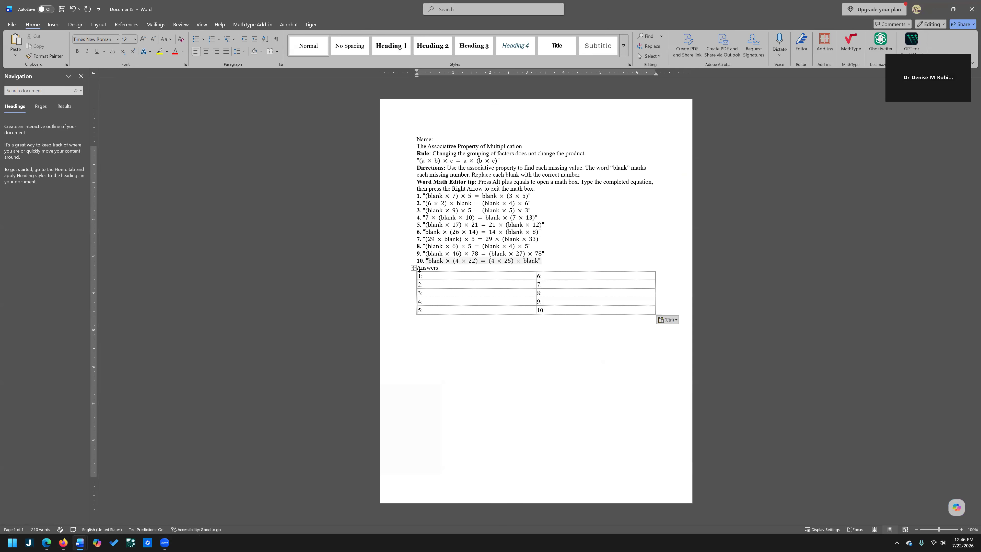
- Delete the answer table and the "Answers" heading below question 10
click(413, 268)
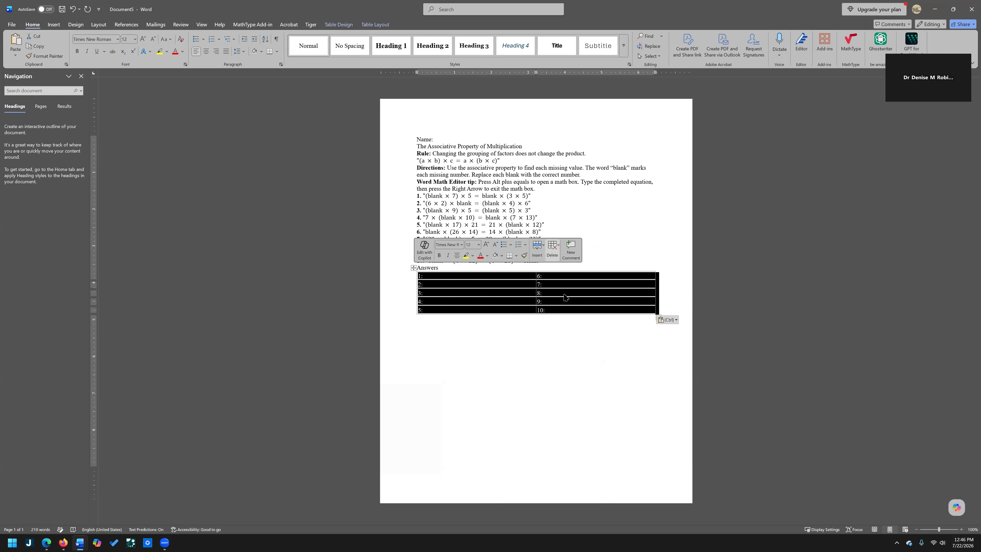
click(552, 250)
click(565, 302)
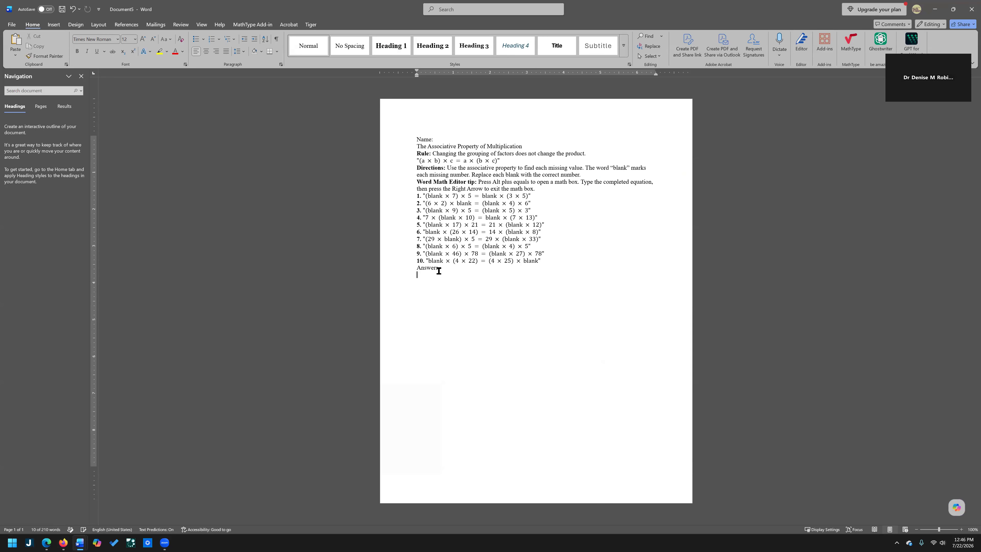
click(386, 270)
key(BackSpace)
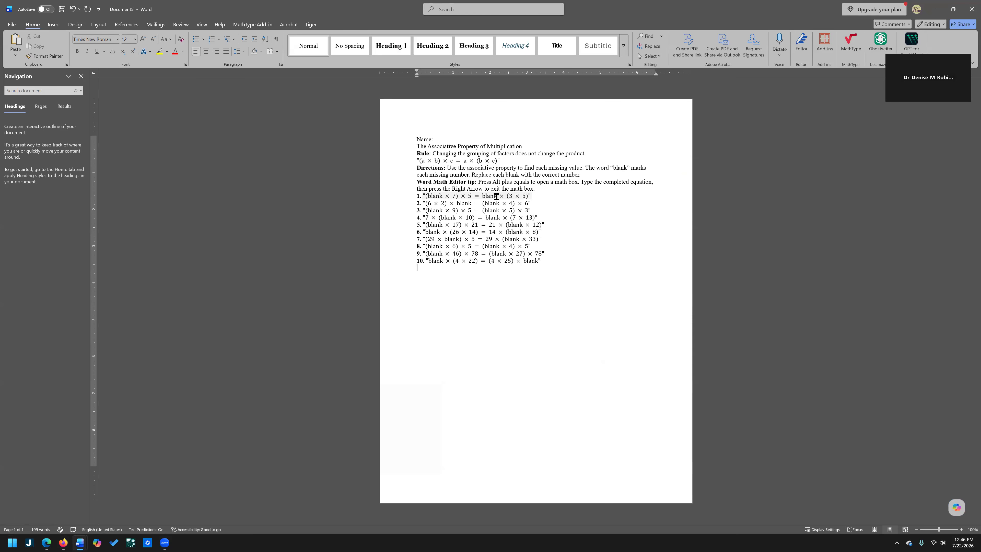
- Replace every "blank" in the whole document with a ? surrounded by spaces
double_click(483, 196)
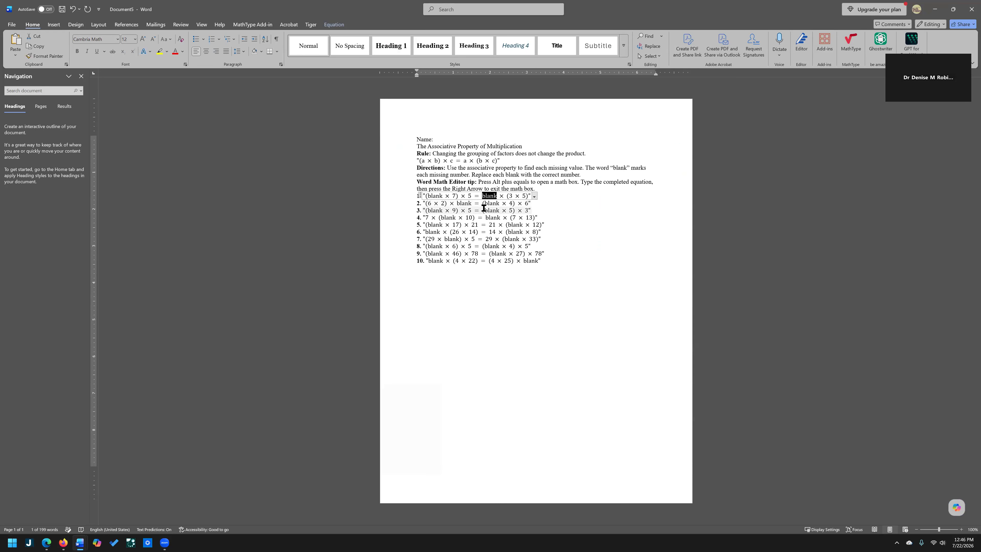
key(ctrl+h)
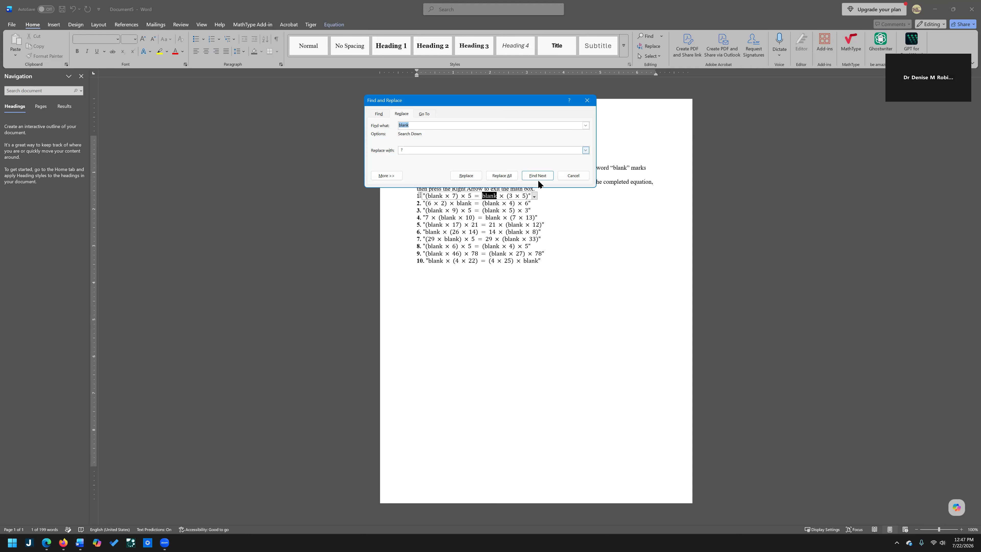
click(504, 176)
click(501, 167)
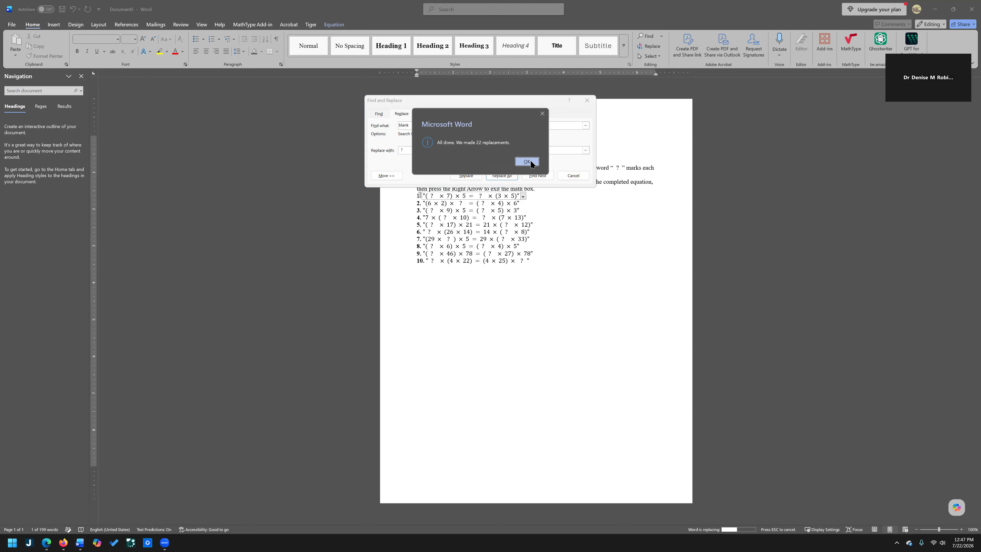
key(Return)
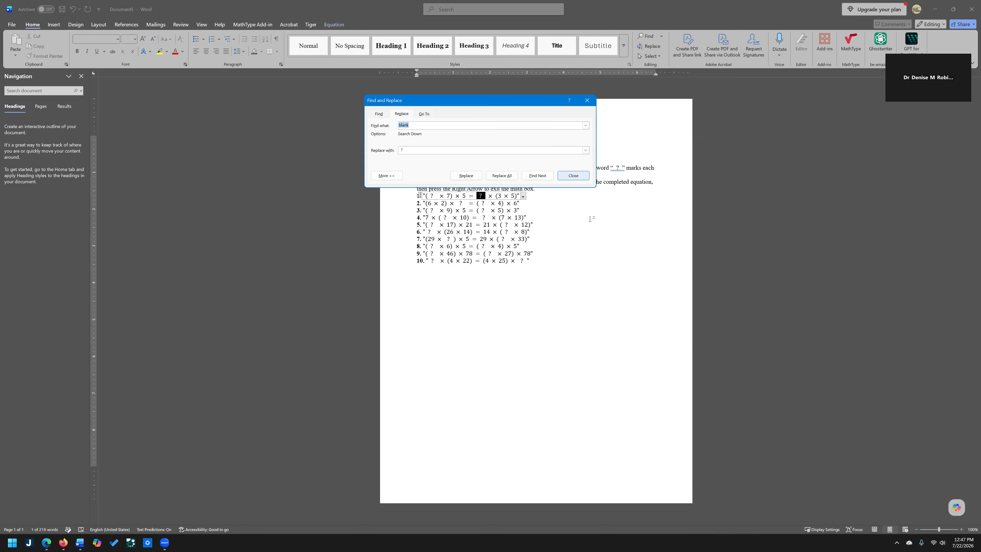
key(Escape)
click(588, 218)
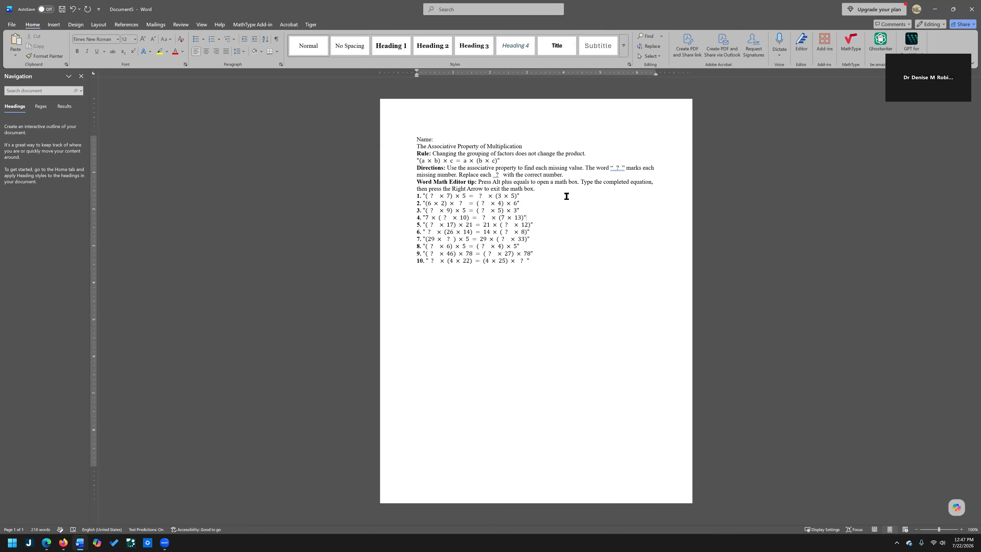
- Remove all quotation marks throughout the document by replacing them with nothing, including those before the cursor
click(519, 195)
key(shift+Left)
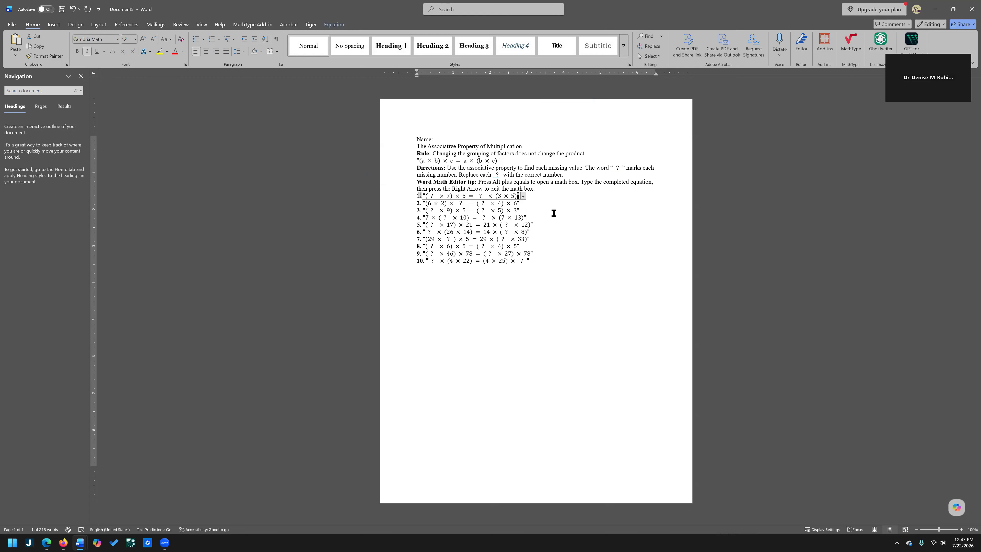
key(ctrl+h)
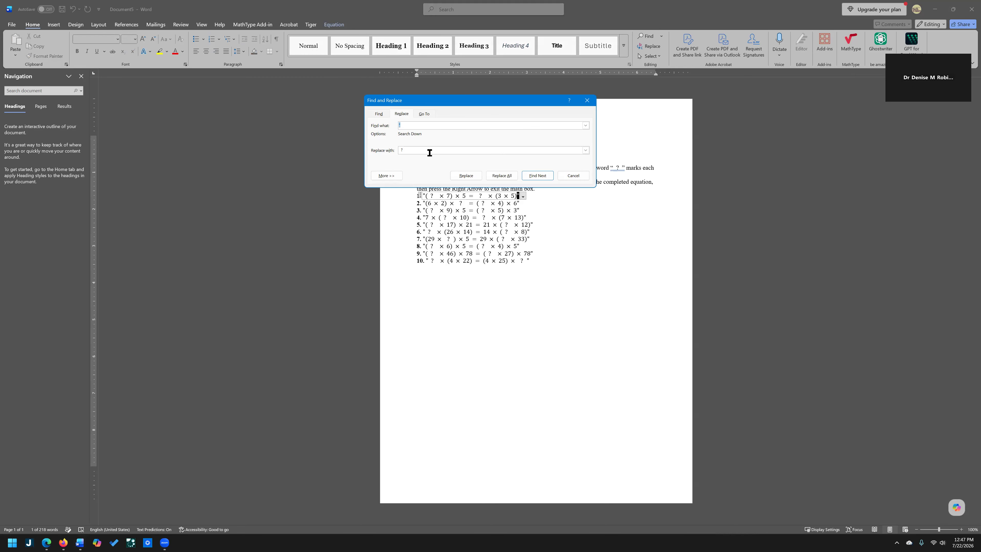
double_click(401, 150)
key(BackSpace)
click(509, 175)
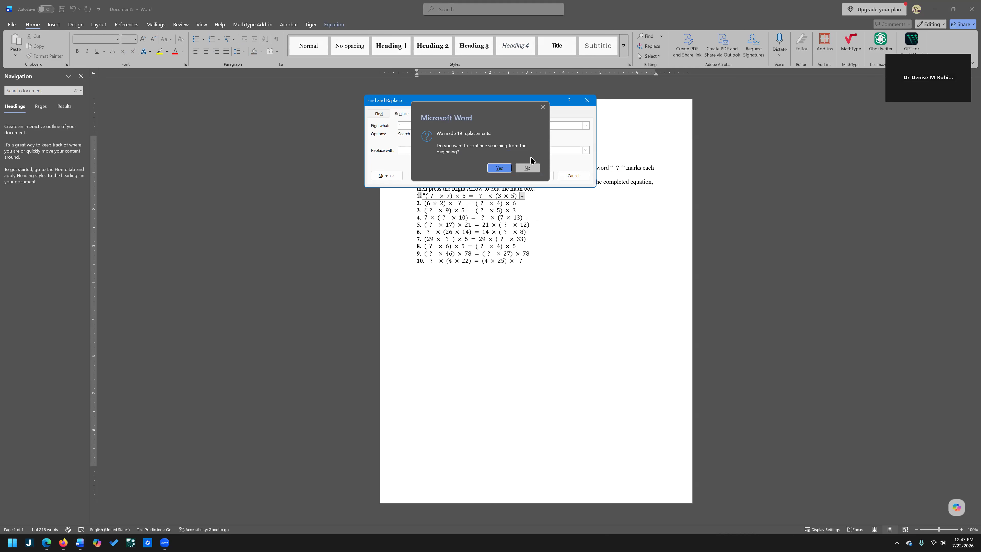
click(501, 169)
click(530, 158)
click(573, 174)
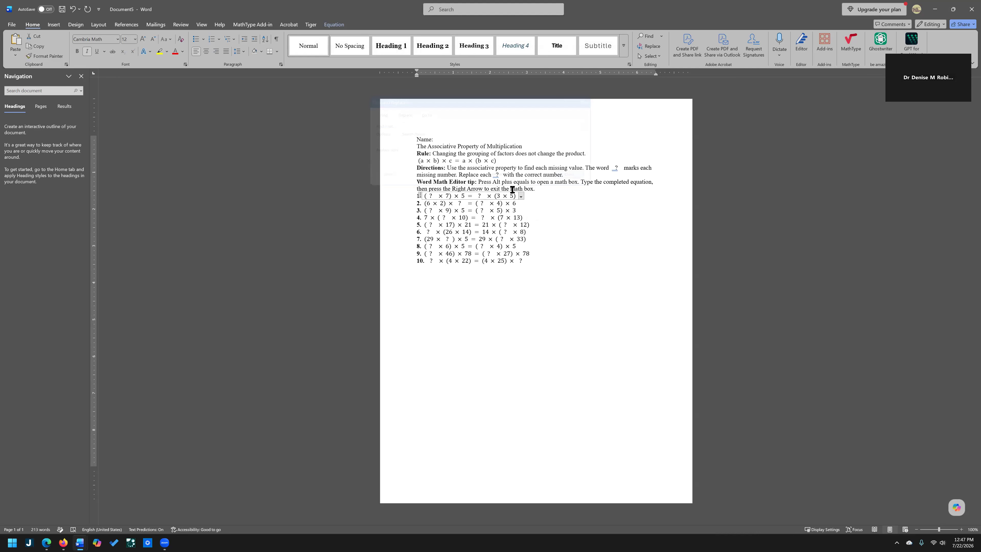
click(519, 236)
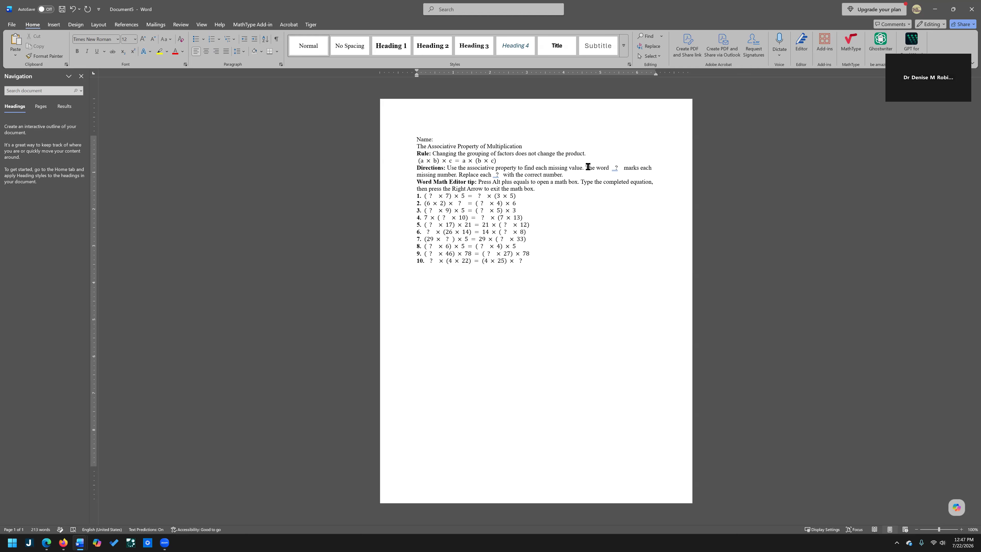
- Delete "word" before the ? in the Directions and replace the opening of the Word Math Editor tip with "Type your answer"
drag(611, 167, 596, 167)
key(BackSpace)
drag(417, 181, 475, 181)
drag(557, 180, 655, 181)
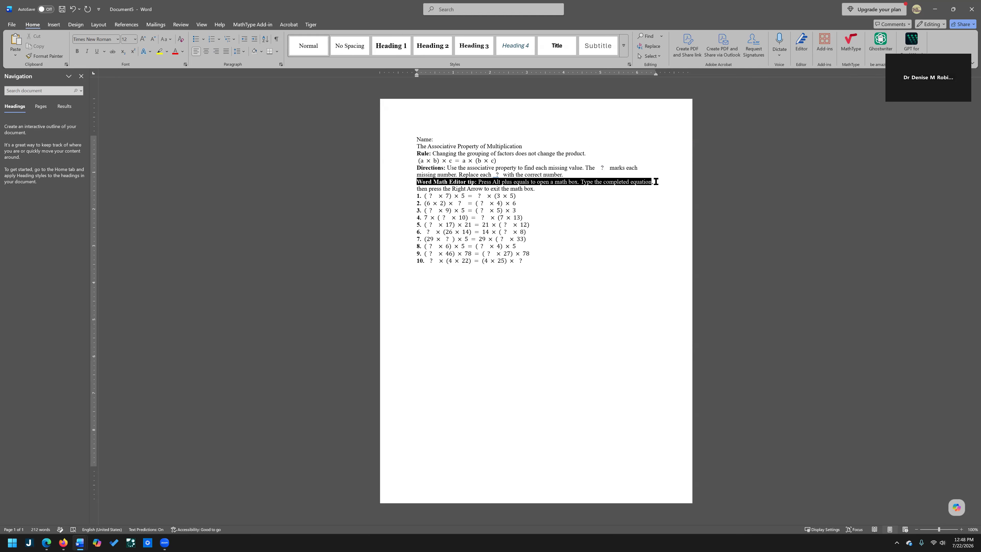
text(Type your answerthen press the Right Arrow to exit the math box.)
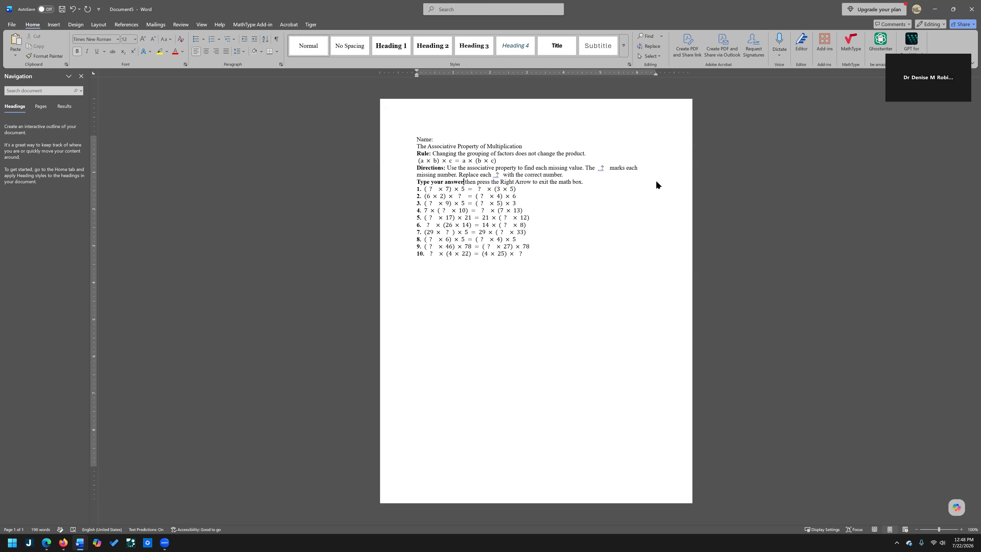
- Delete the rest of the tip line after "Type your answer", about pressing the Right Arrow to exit the math box
key(shift+Down)
key(shift+Left)
key(shift+Left)
key(shift+Left)
key(shift+Left)
key(shift+Left)
key(shift+Left)
key(shift+Left)
key(BackSpace)
- Switch to the Edge window and change the 9th grade history search to "10 grade physics worksheets pdf"
key(alt+Tab)
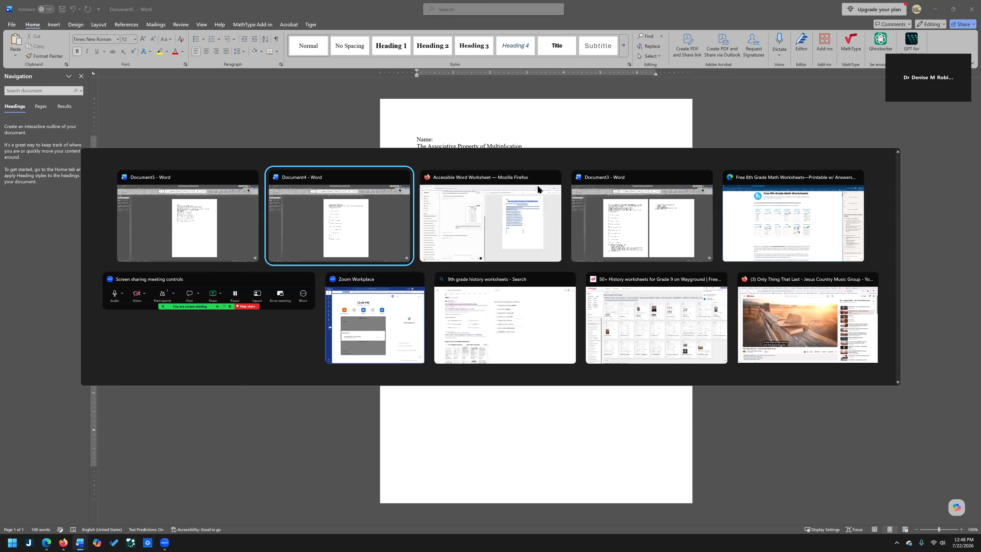
key(alt+Tab)
key(alt+Tab)
key(alt+Tab)
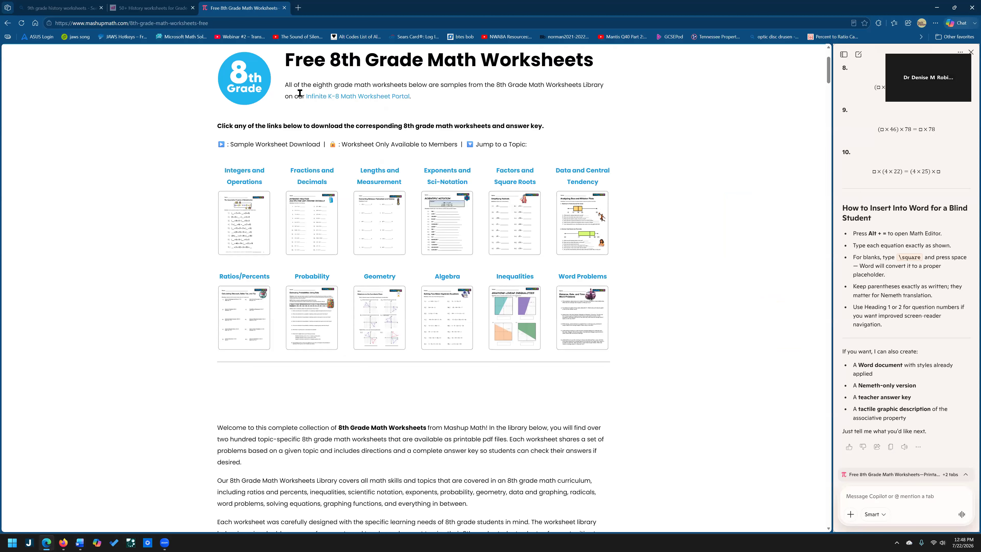
click(68, 12)
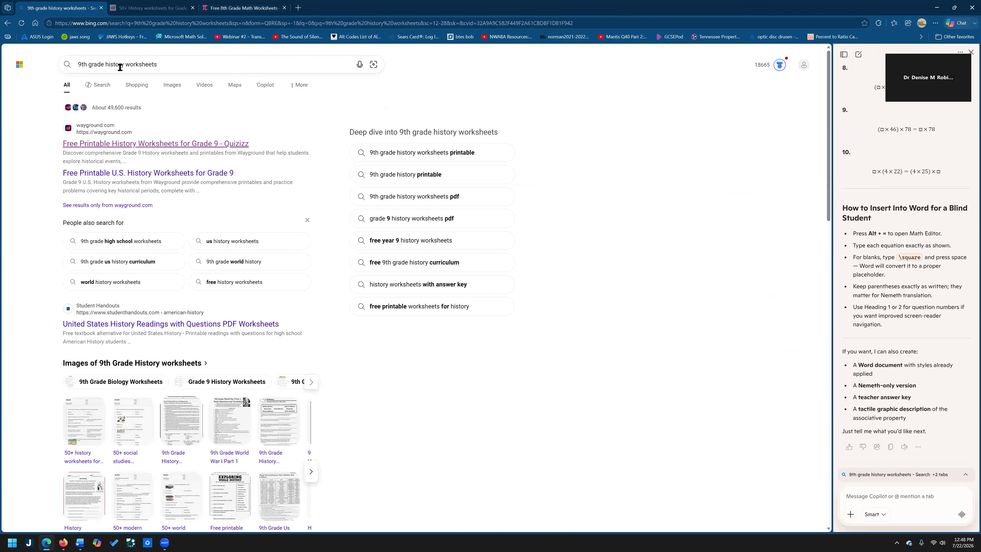
drag(88, 64, 77, 65)
text(10)
drag(102, 63, 122, 70)
text(physic)
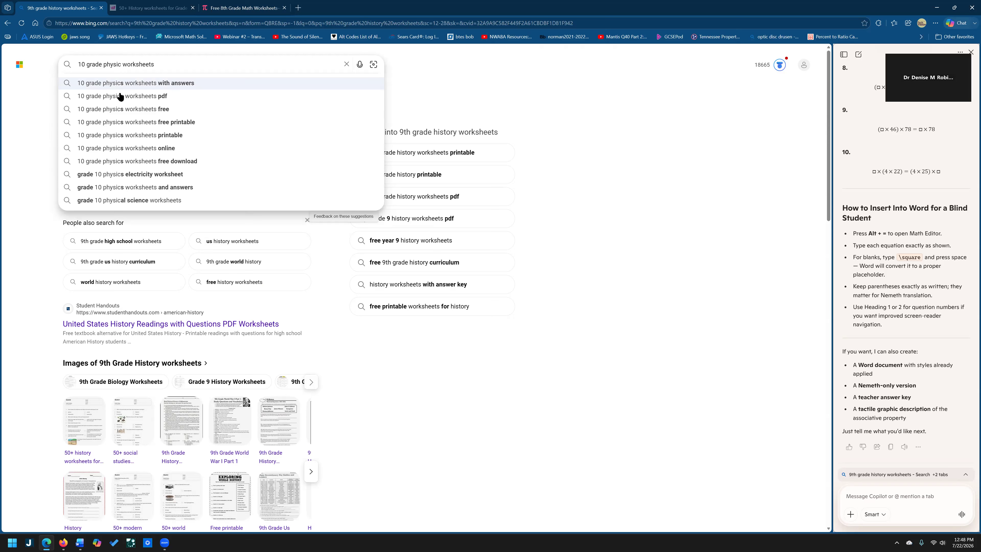
click(140, 99)
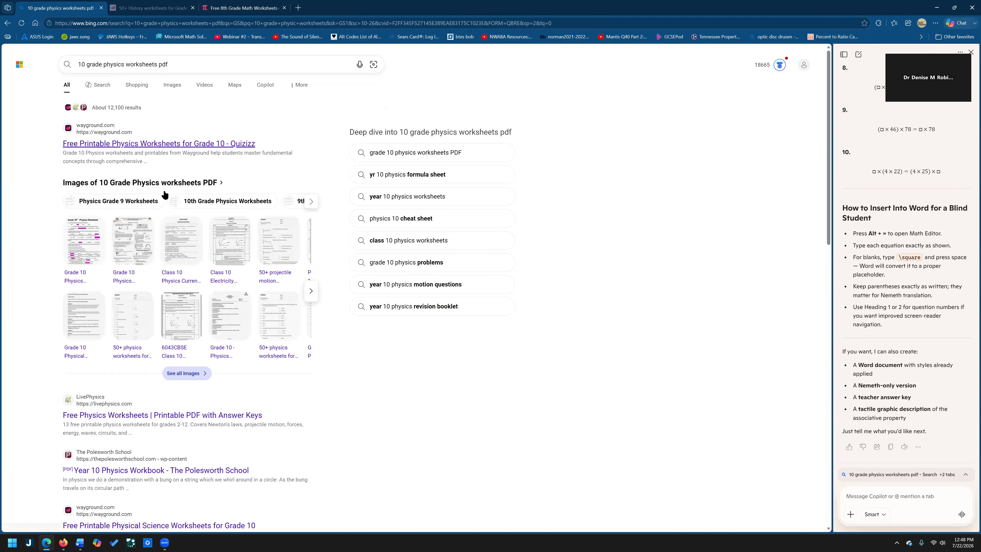
- Open the Class 10 Physics Current and Resistance Worksheet image from the search results and copy the image
click(178, 248)
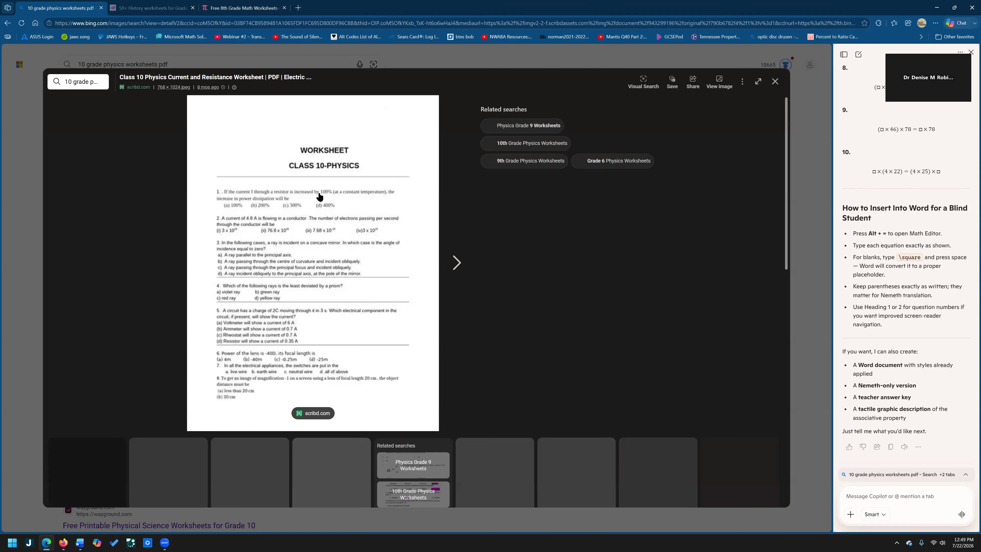
right_click(320, 194)
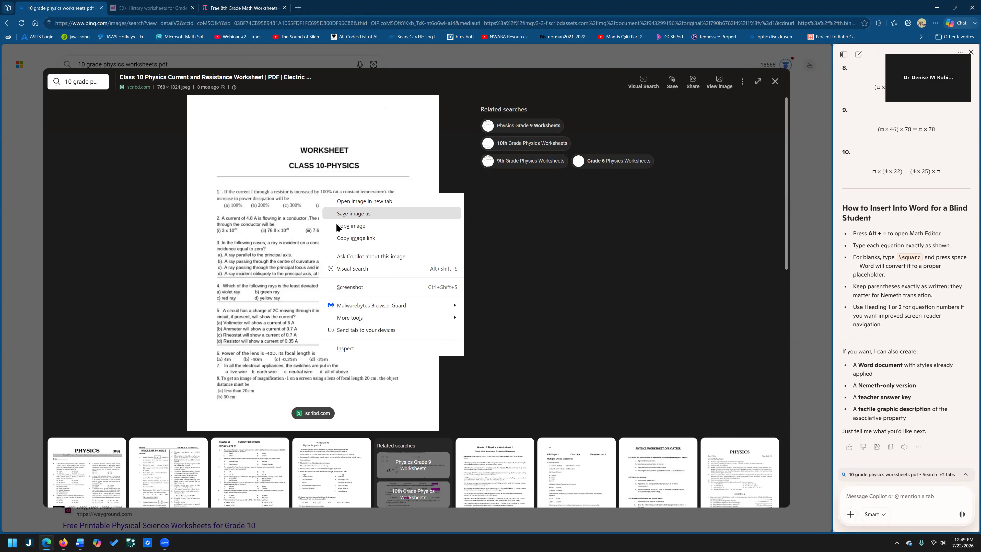
click(336, 225)
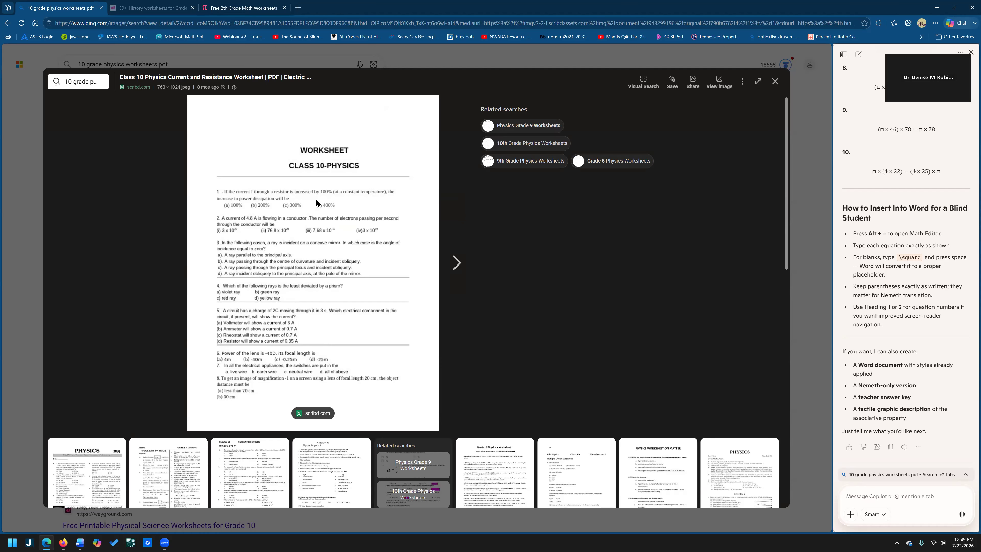
- Send Copilot the copied worksheet image with the prompt "make accessible for blind student in word alt text any images"
key(alt+Tab)
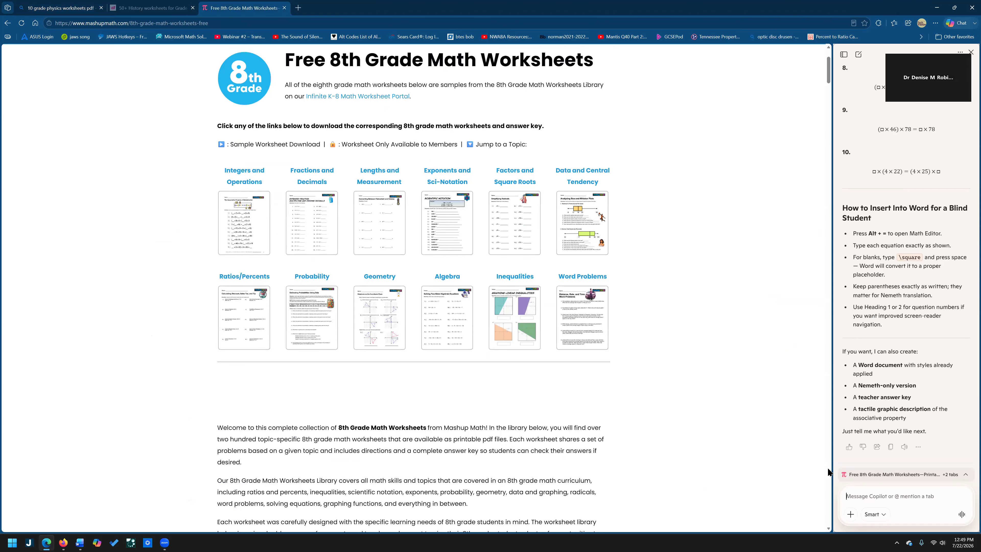
click(855, 493)
text(make accessible for blind student in word)
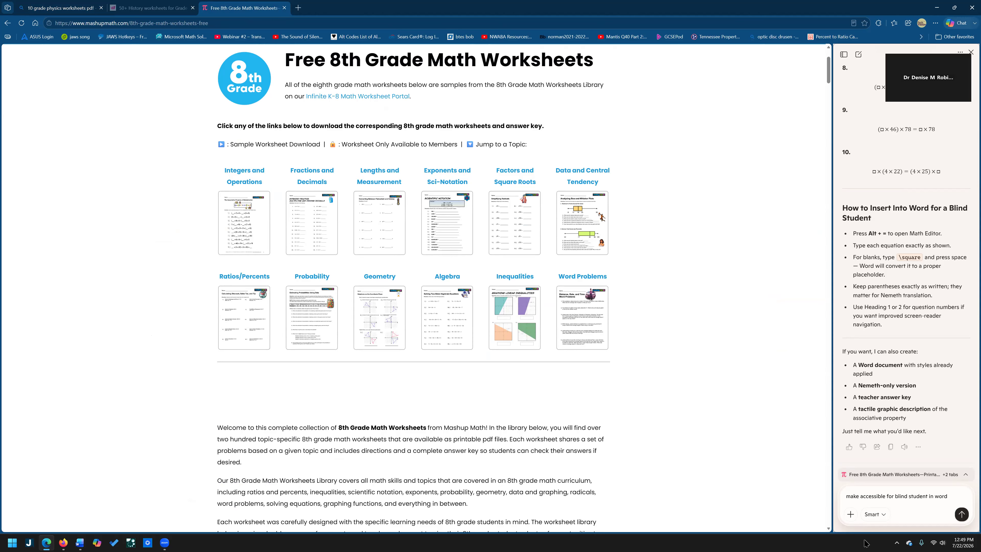
text( alt text any images)
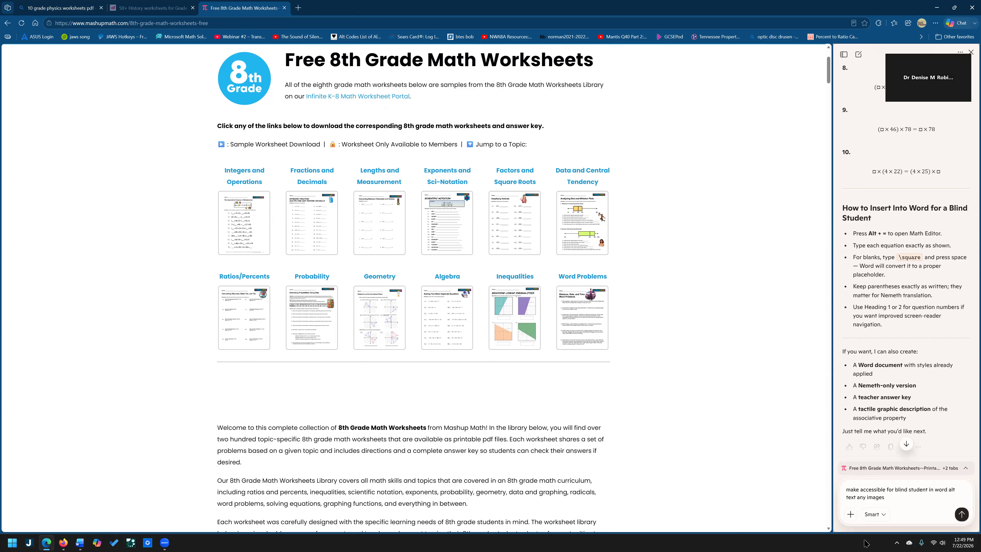
key(ctrl+v)
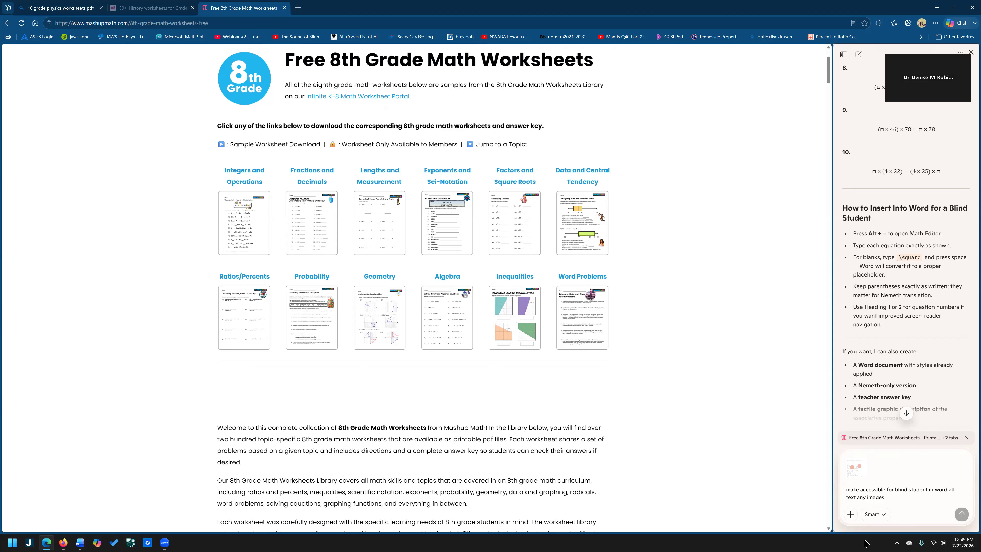
key(Return)
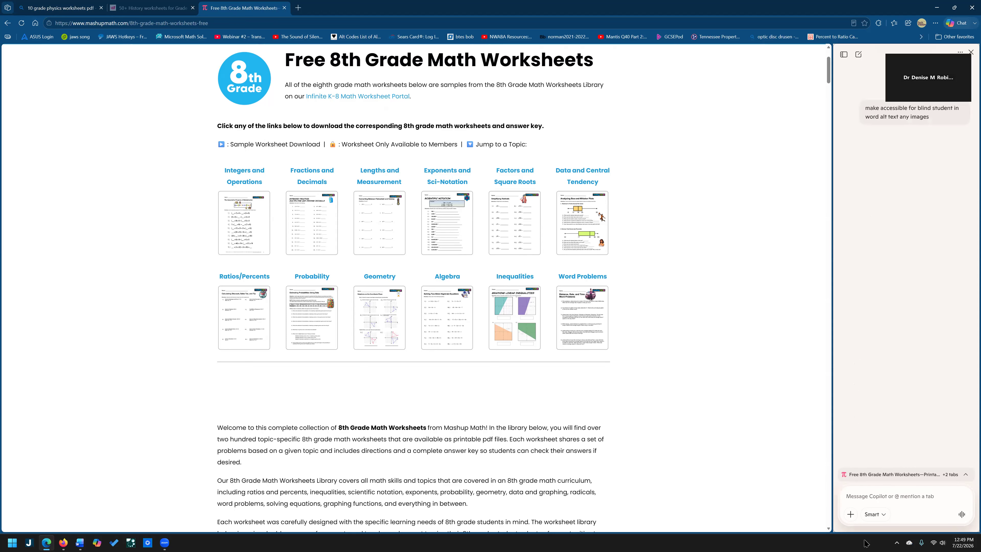
- Switch to ChatGPT in Firefox and send the worksheet image with the prompt "make accessible for blind student in word"
key(alt+Tab)
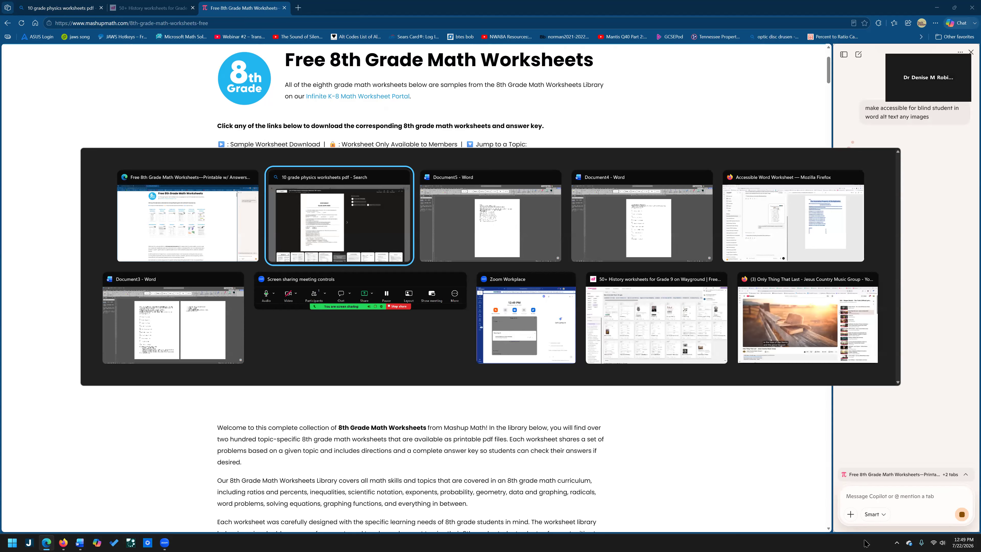
key(alt+Tab)
key(alt+Tab)
key(Tab)
key(Tab)
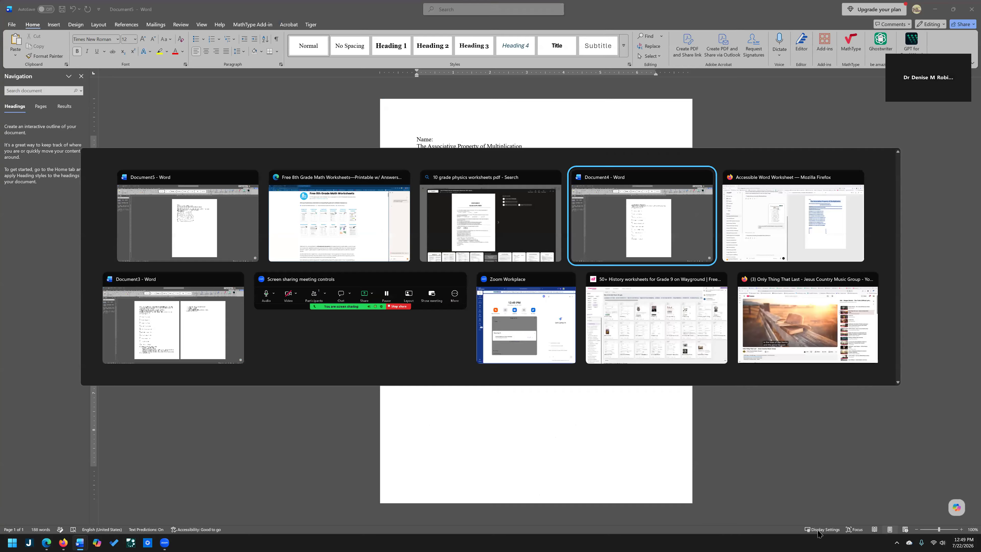
key(alt+Tab)
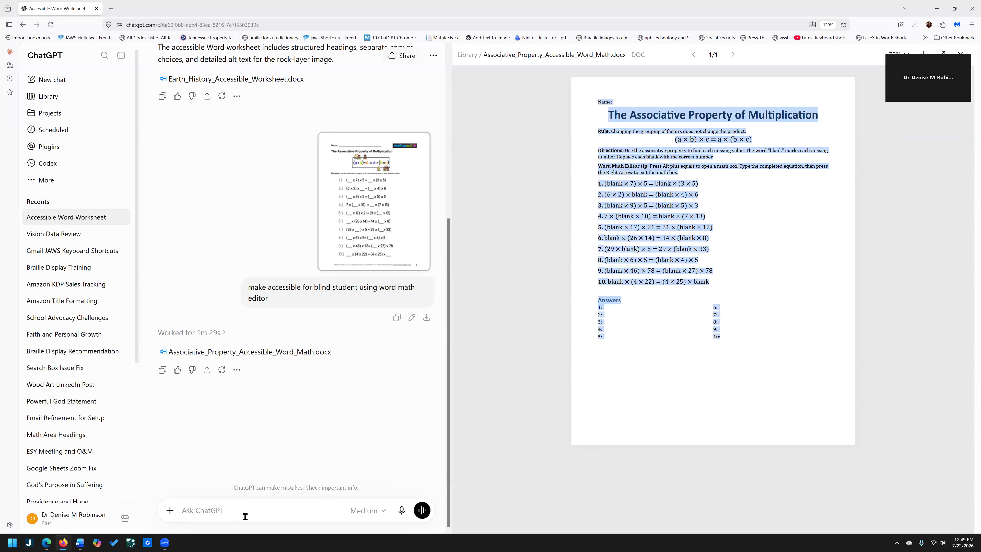
click(245, 516)
text(make accessible for blind student)
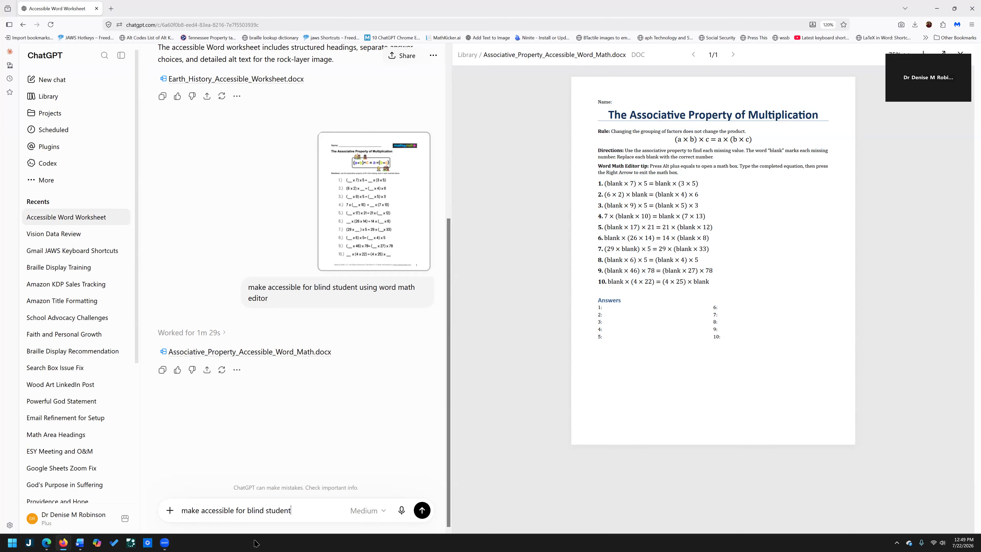
text( 9)
key(BackSpace)
text(in word)
key(ctrl+v)
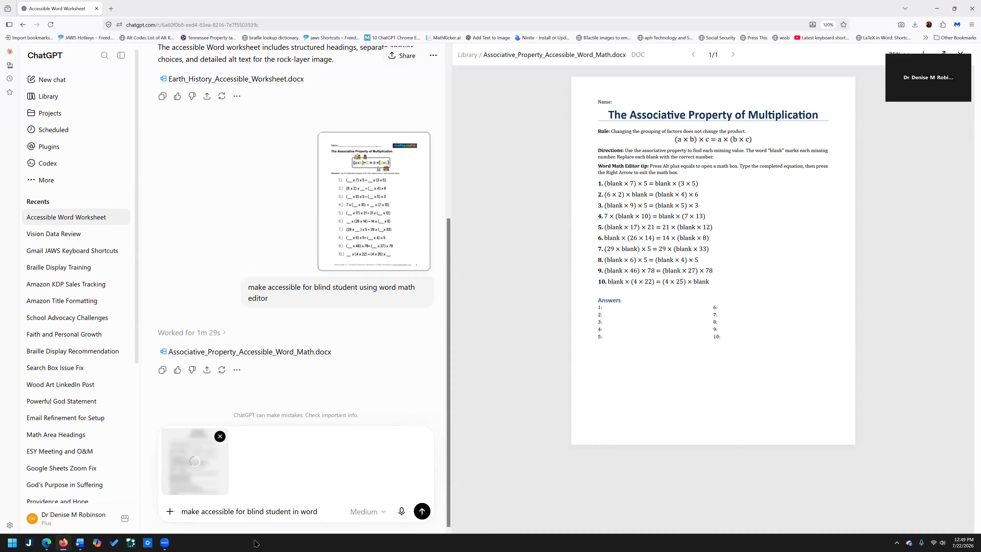
key(Return)
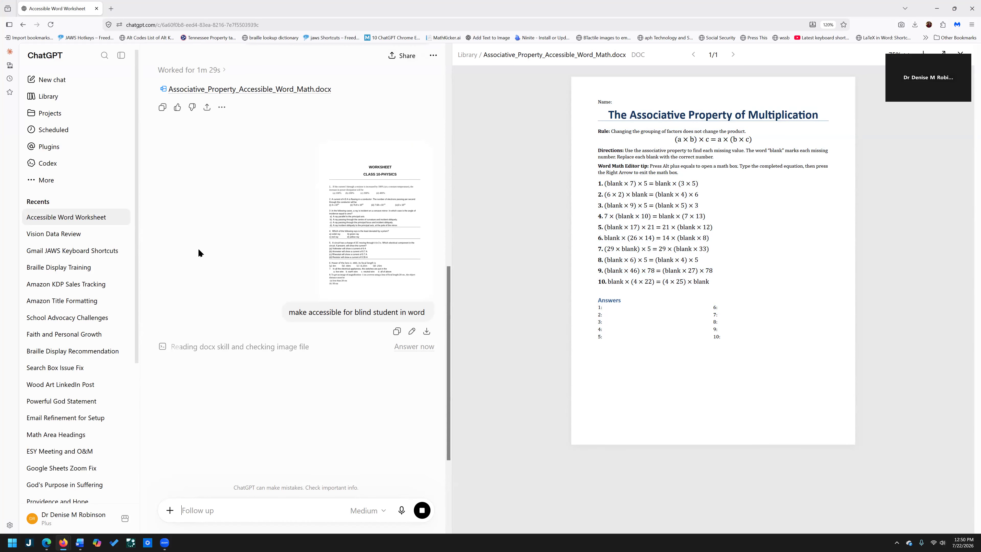
- Return to Copilot in Edge, review its Class 10 Physics response through to the end, and copy the whole response
key(alt+Tab)
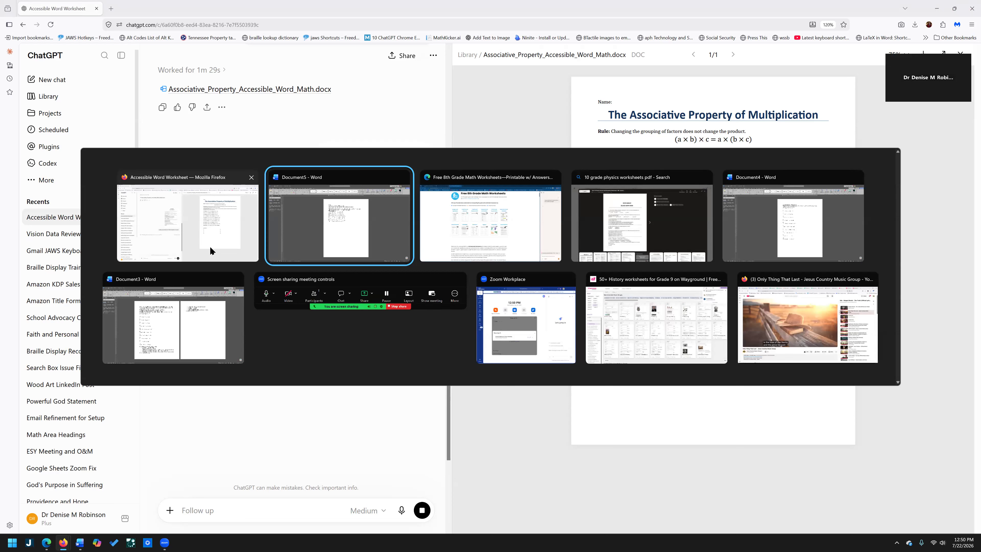
key(alt+Tab)
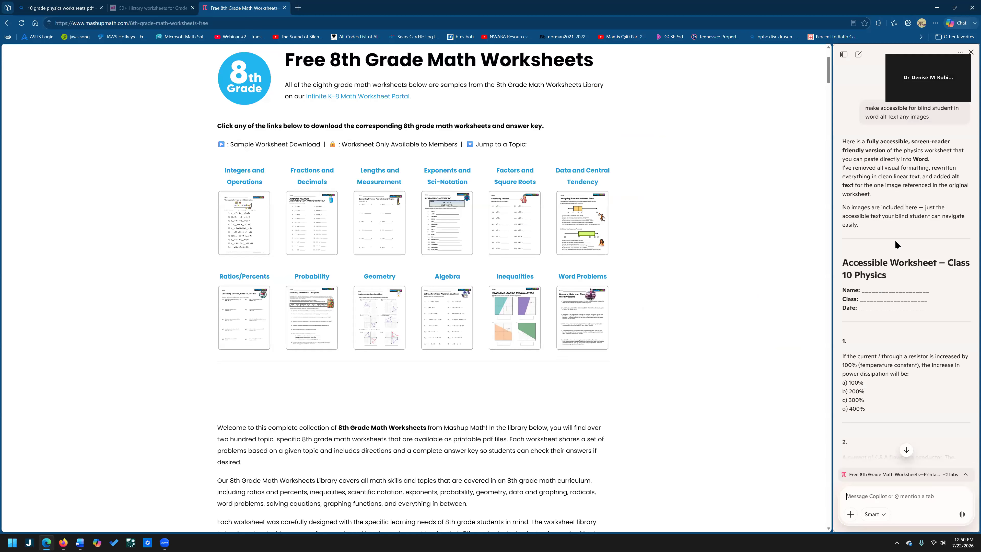
scroll(894, 244, down, 1)
scroll(895, 244, down, 2)
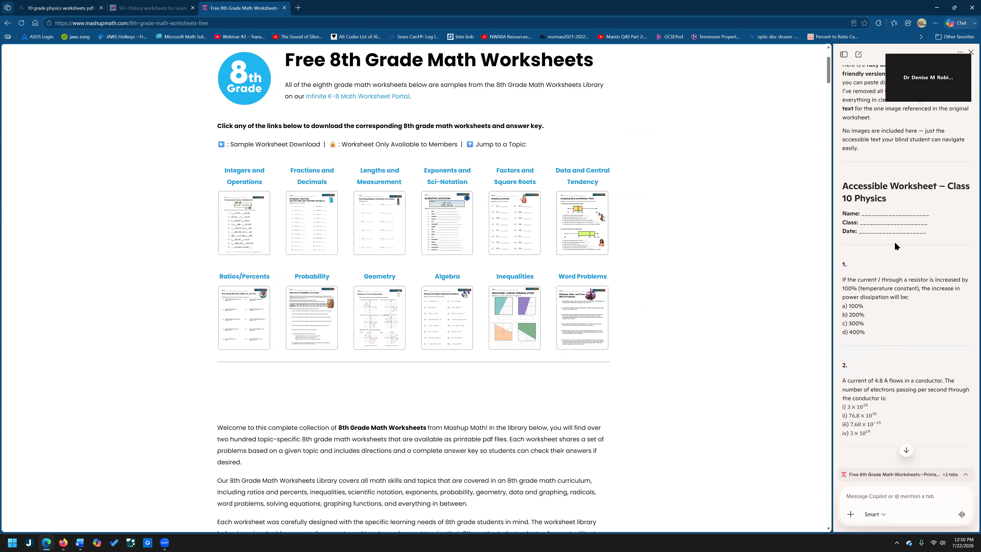
scroll(895, 246, down, 5)
scroll(894, 247, down, 10)
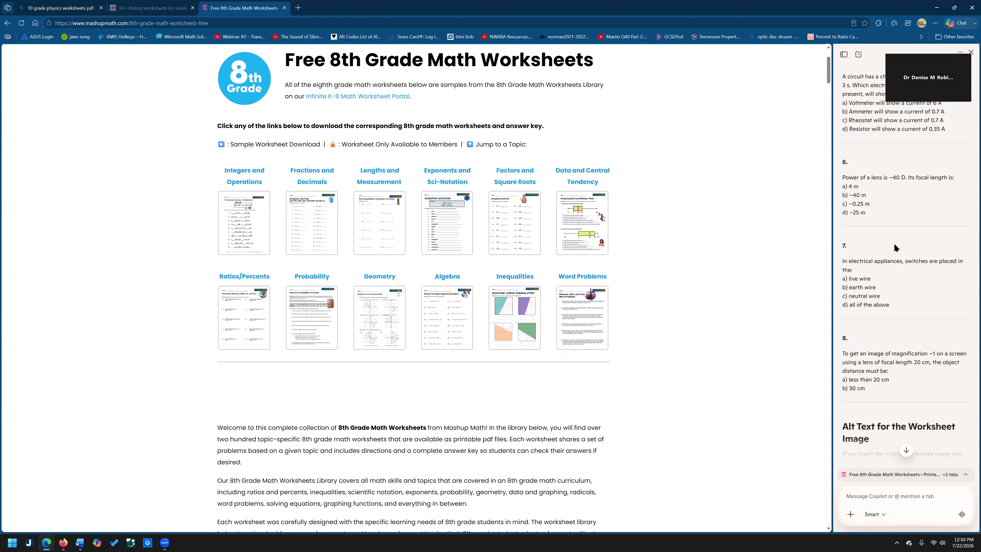
scroll(895, 247, down, 5)
scroll(894, 247, down, 3)
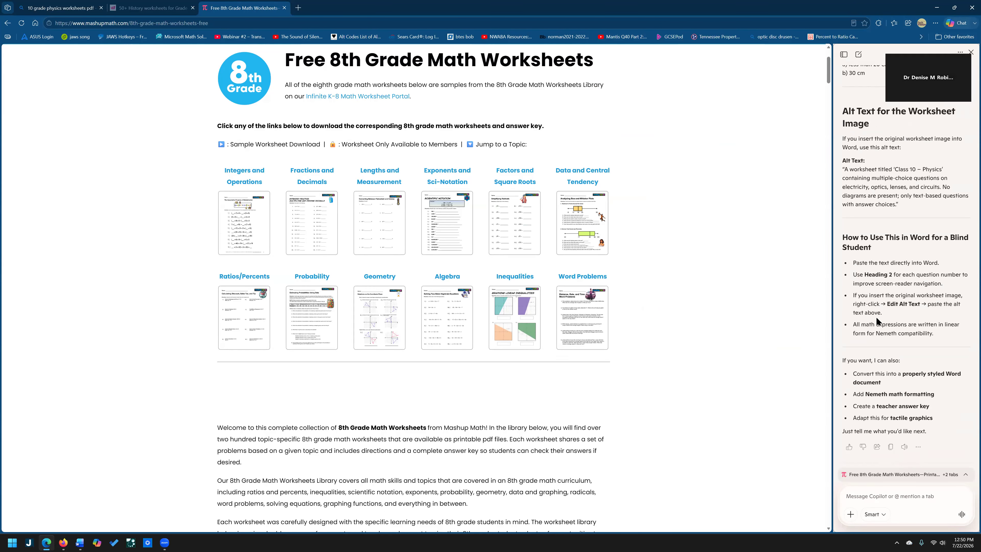
click(890, 449)
- Switch to Word, paste the response into a new blank document, and delete the introductory text above "Accessible Worksheet – Class 10 Physics"
key(super+4)
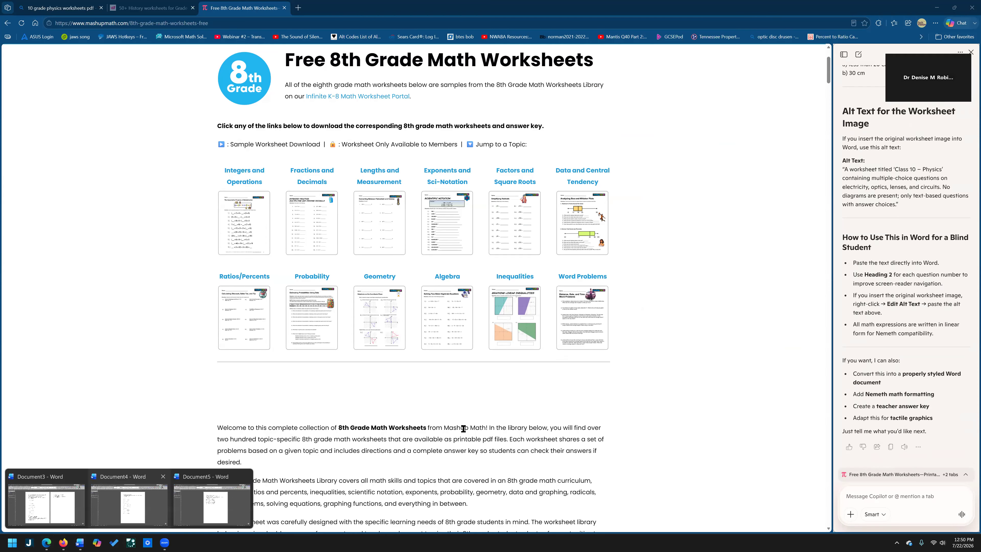
key(ctrl+n)
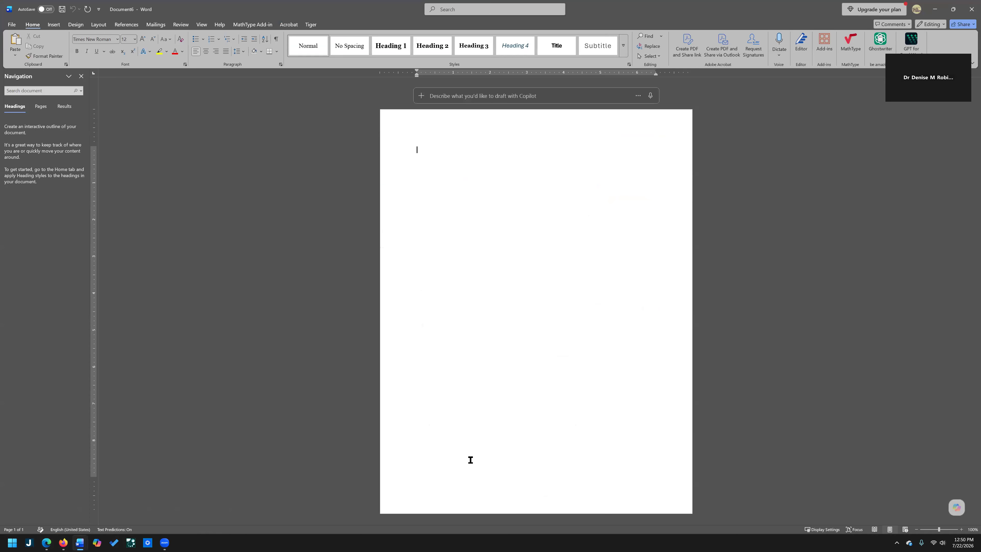
key(ctrl+v)
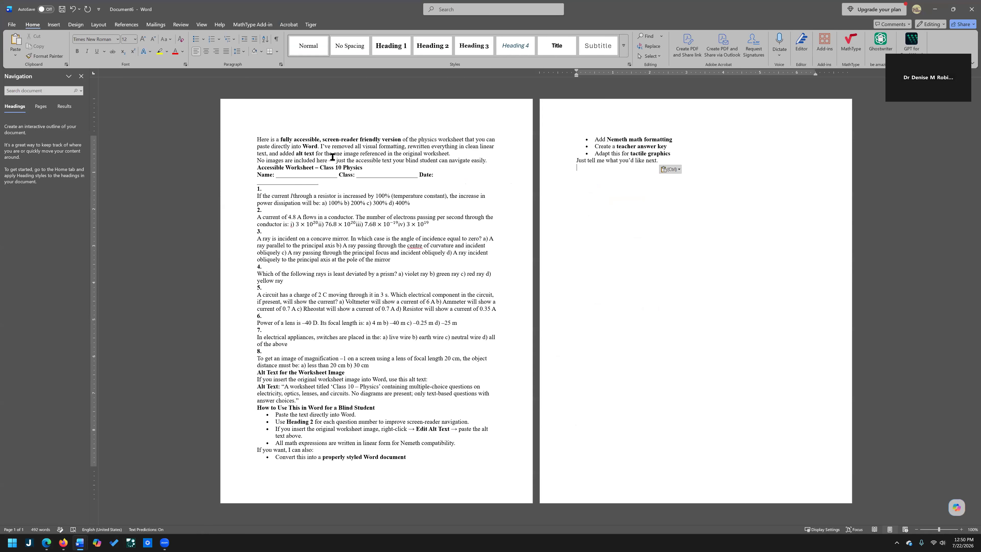
double_click(213, 147)
key(Delete)
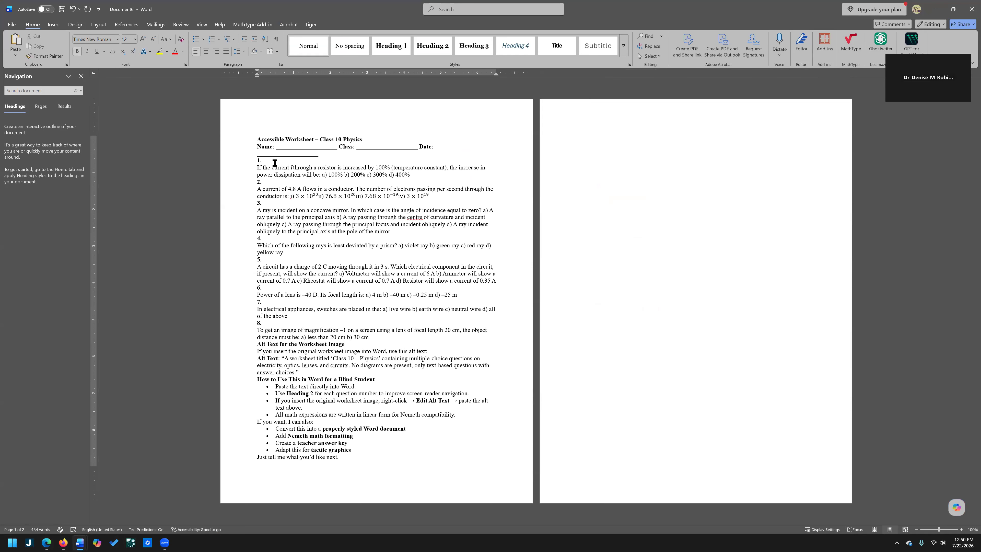
- Check whether the scientific-notation answer choices in question 2 are editable equations
click(336, 174)
click(402, 195)
click(306, 196)
click(421, 196)
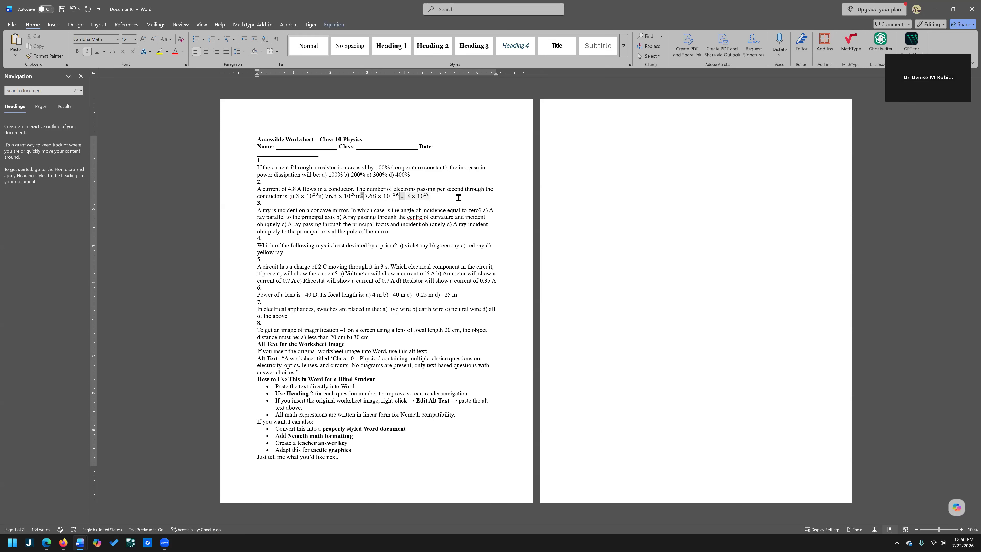
click(492, 137)
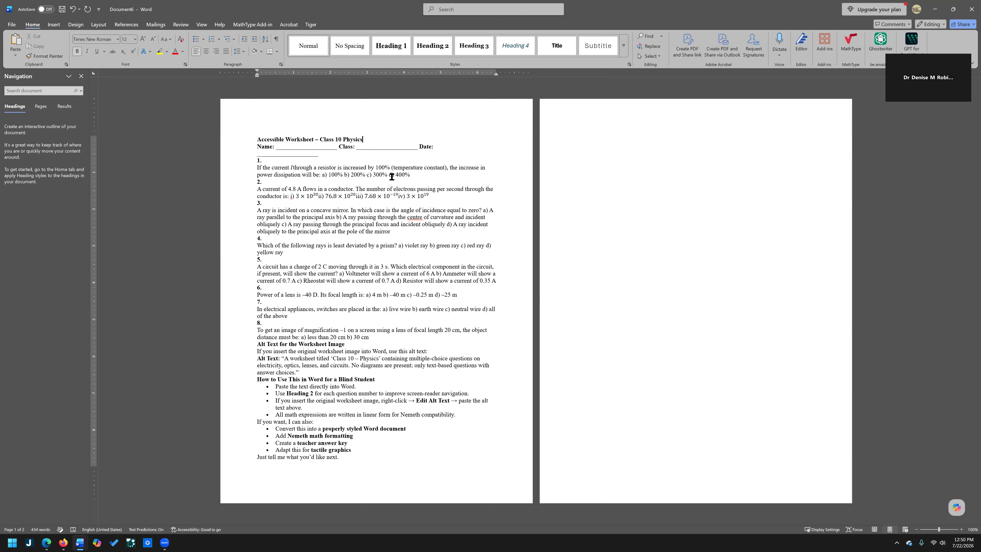
- Put each of question 1's answer choices, a) through d), on its own line
click(323, 175)
key(Return)
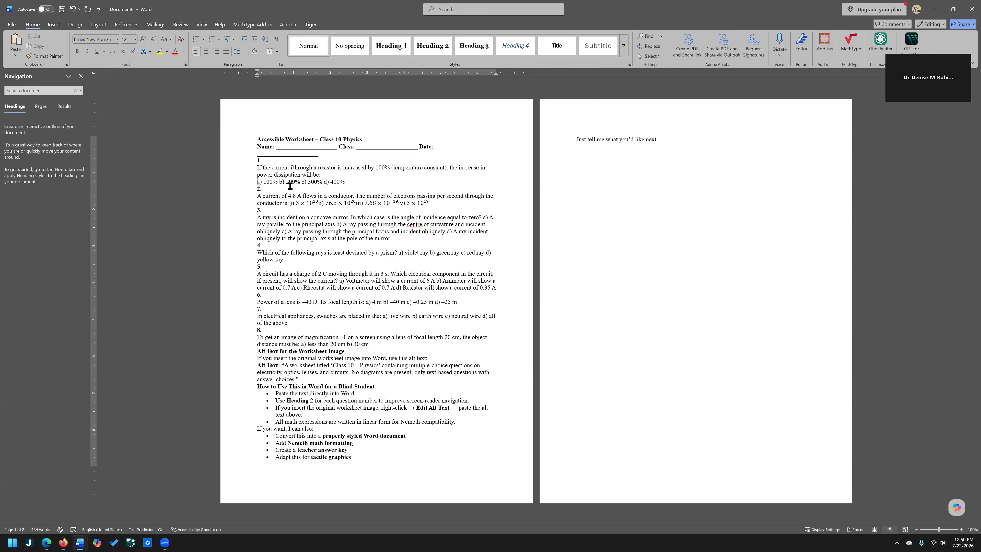
click(281, 181)
key(Return)
click(281, 188)
key(Return)
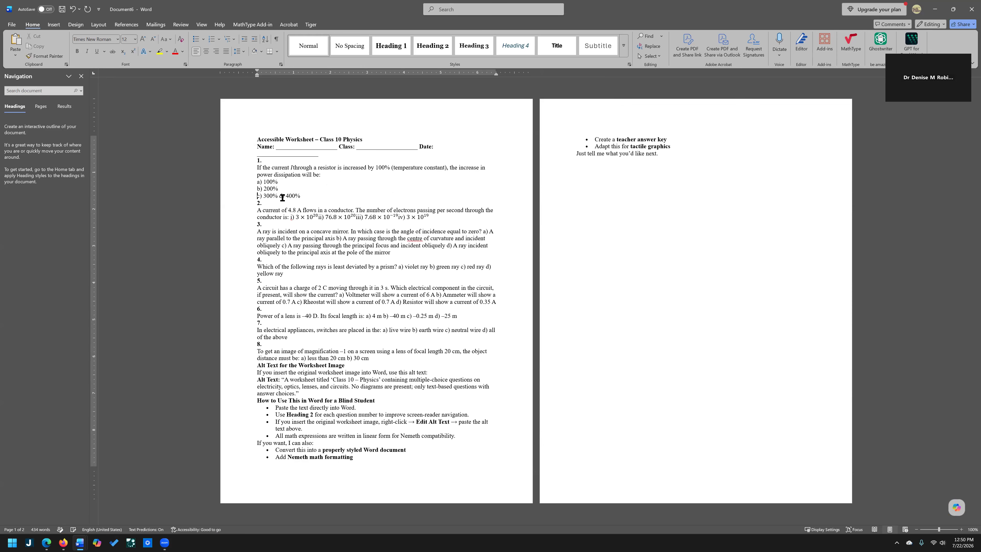
click(280, 196)
key(Return)
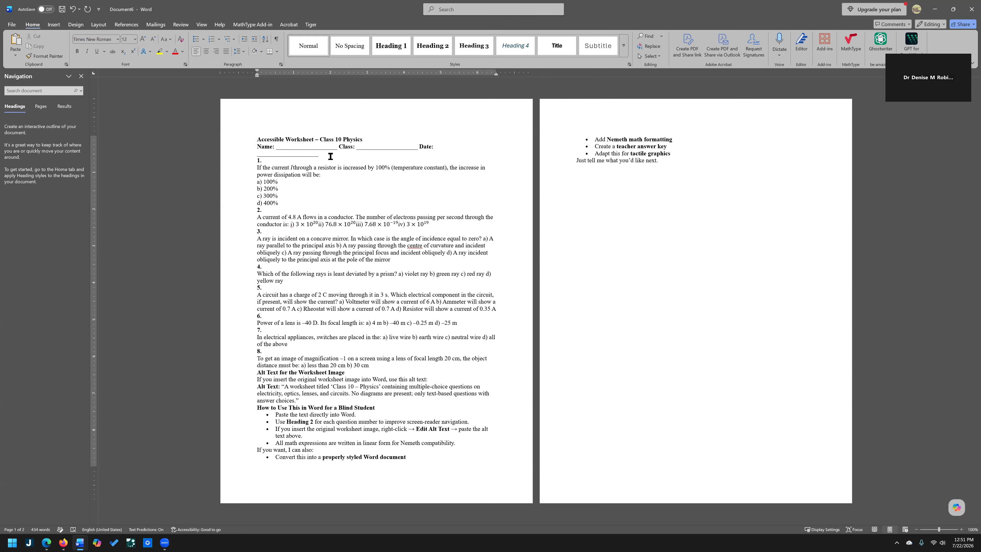
- Replace the blank line after "Date:" with the instruction "underline answer with ctrl U" on its own line
drag(318, 153, 253, 164)
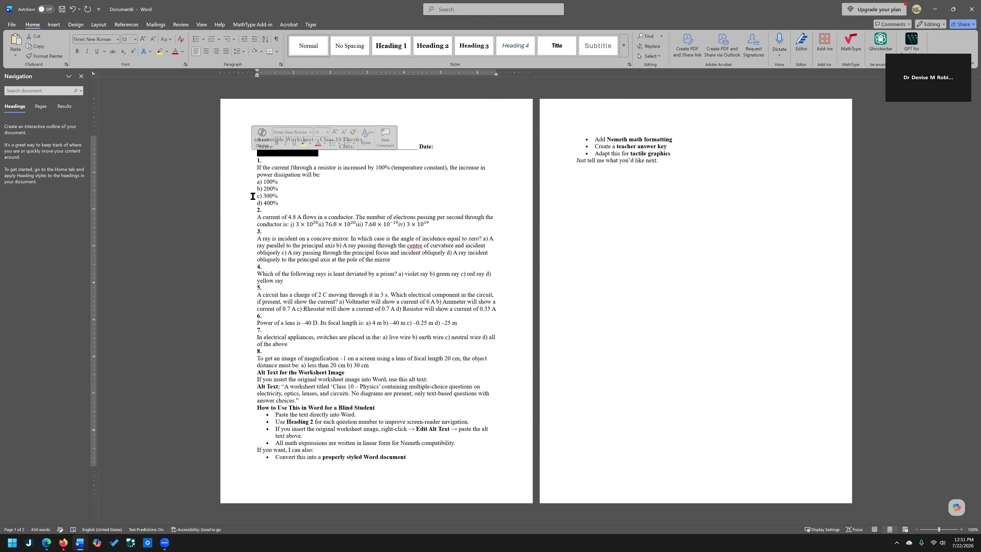
text(under)
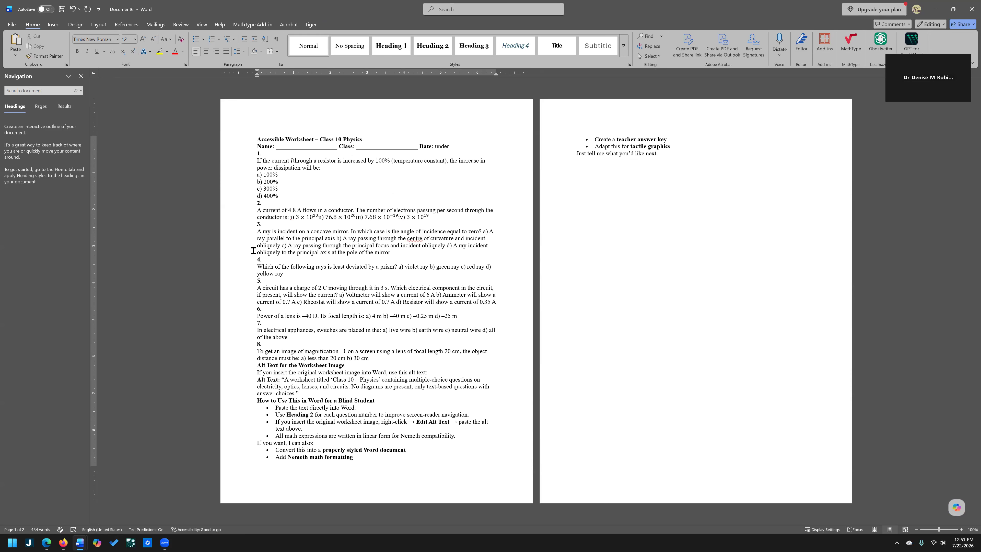
text(line answer with ctrl U)
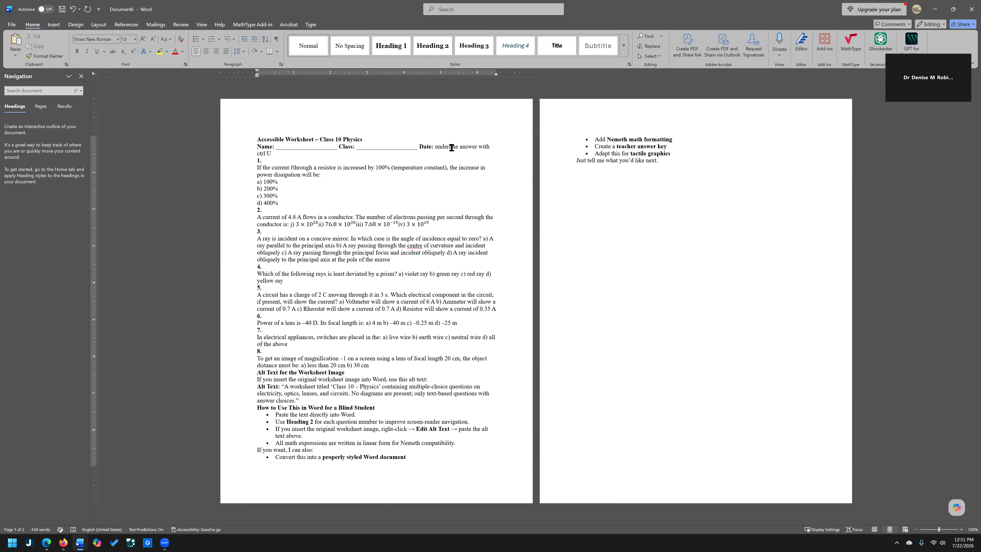
click(435, 146)
key(Return)
- Underline answer choice a) 100% in question 1
drag(256, 182, 288, 181)
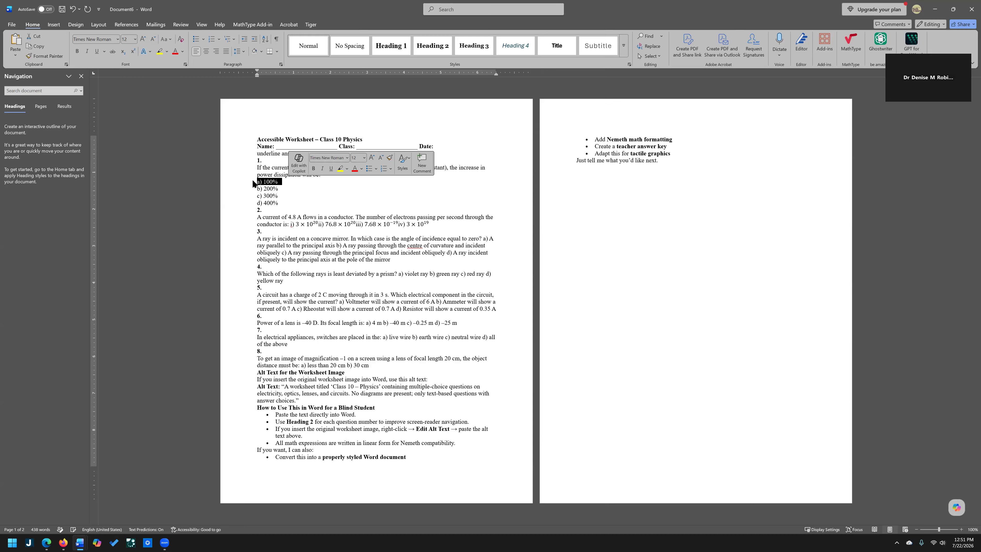
click(215, 180)
key(Left)
key(shift+Right)
key(shift+Right)
key(shift+Right)
key(shift+Right)
key(shift+Right)
key(shift+Right)
key(shift+Right)
key(shift+Right)
key(ctrl+u)
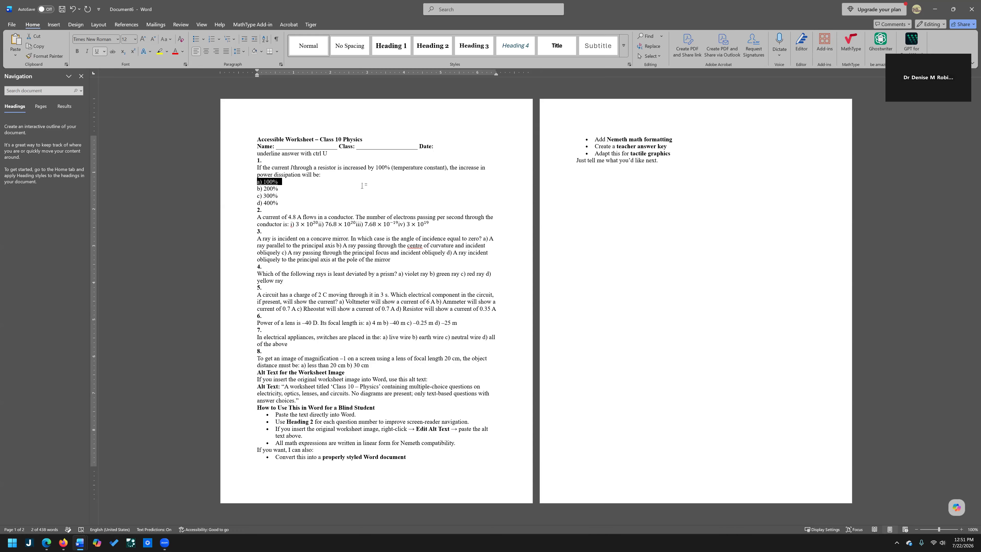
click(371, 166)
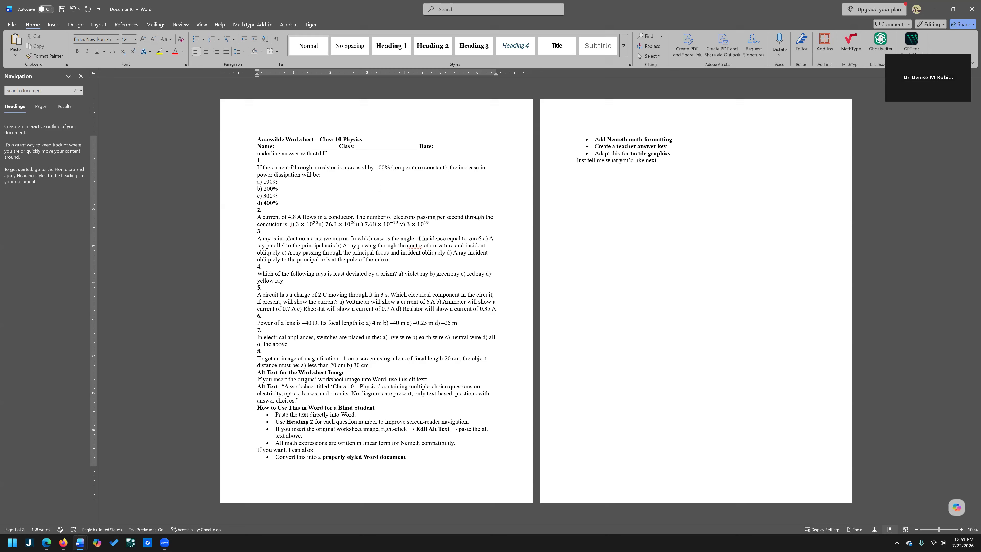
- Start question 2's answer choices on a new line below the question text
click(290, 225)
key(Return)
click(286, 229)
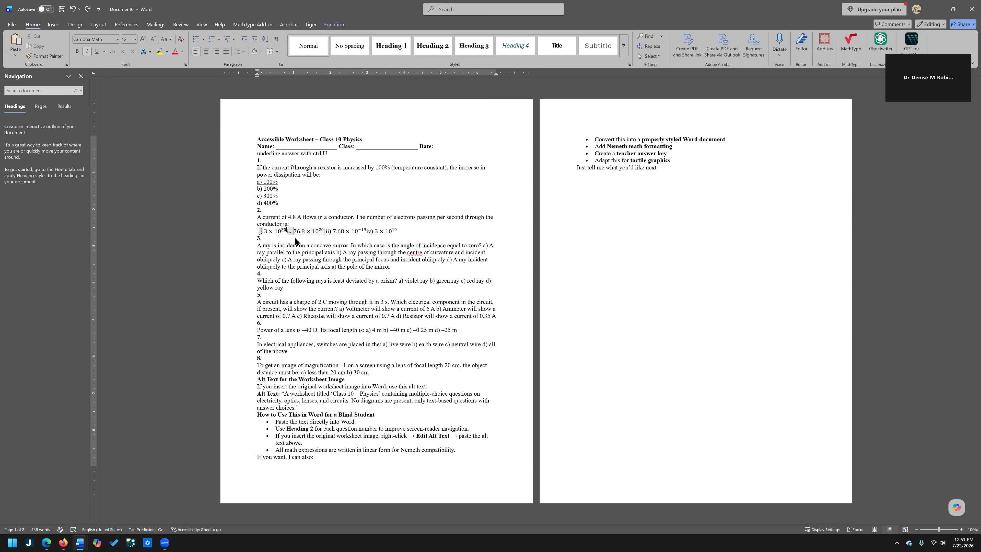
- Switch to Copilot in Edge and ask it to put answer options on separate lines for underlining, with those directions at the top
key(alt+Tab)
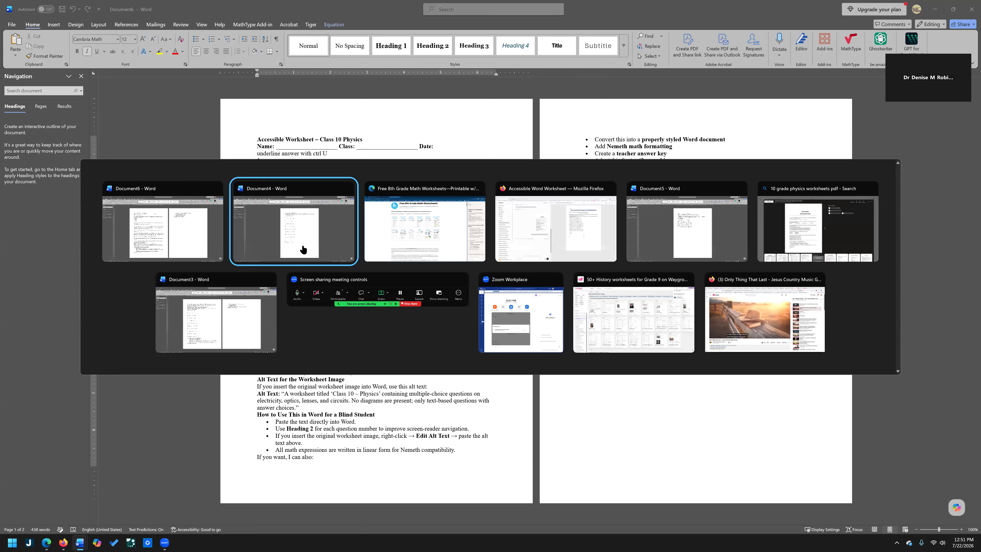
key(alt+Tab)
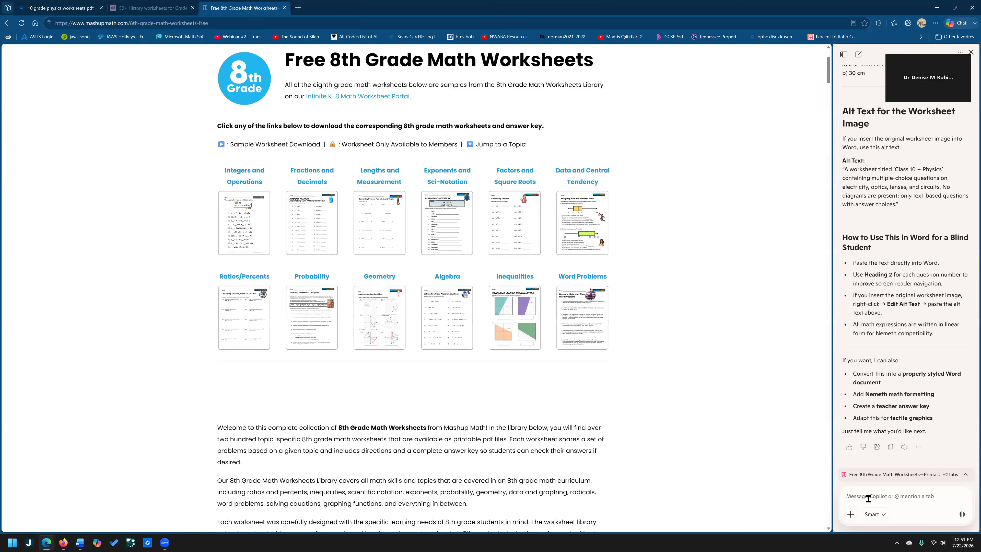
text(put aj)
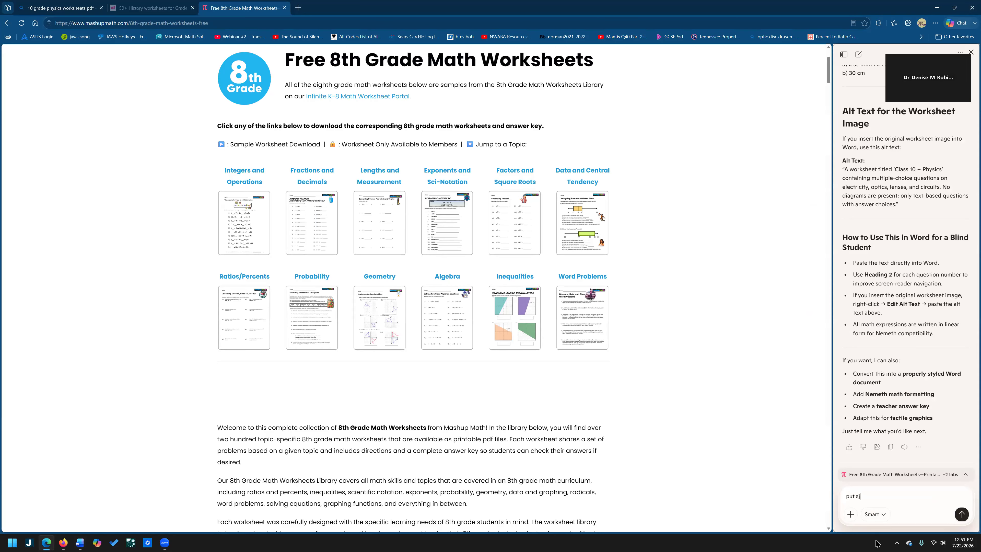
text(nwer option on a line by themselves so student can underline proper answer and put those directions at the to)
key(Return)
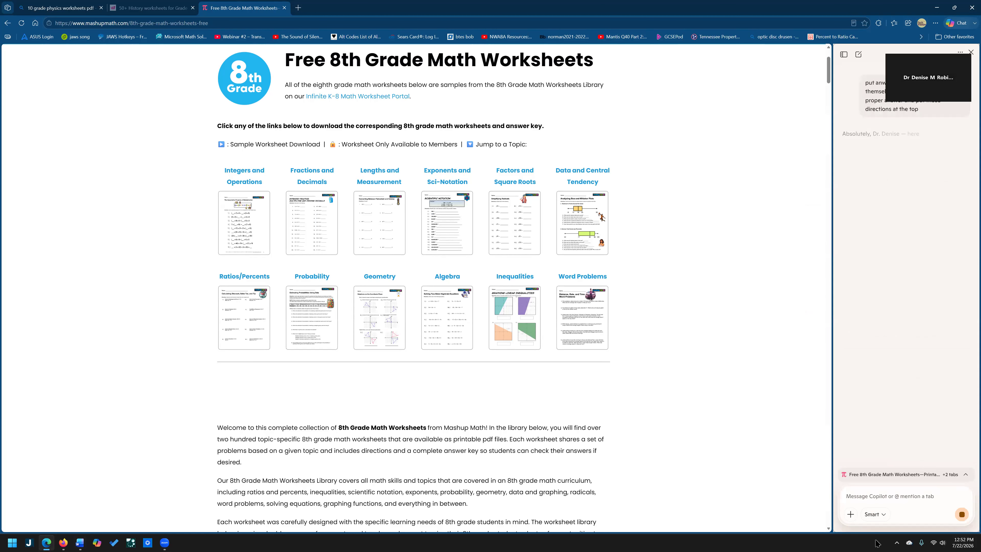
- Switch to ChatGPT in Firefox, open Class_10_Physics_Accessible_Worksheet.docx, and review all of its questions and answer choices
key(alt+Tab)
key(alt+Tab)
key(alt+Tab)
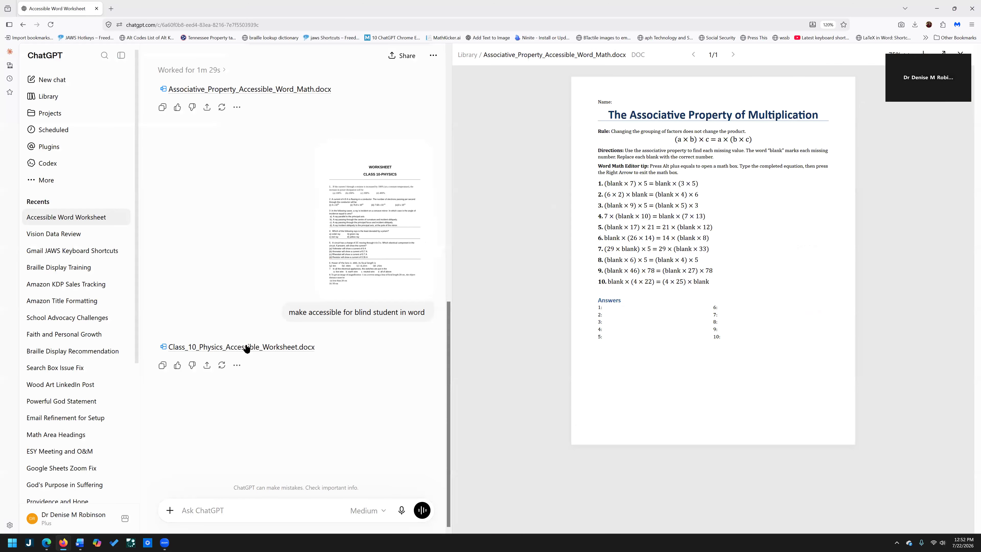
click(247, 347)
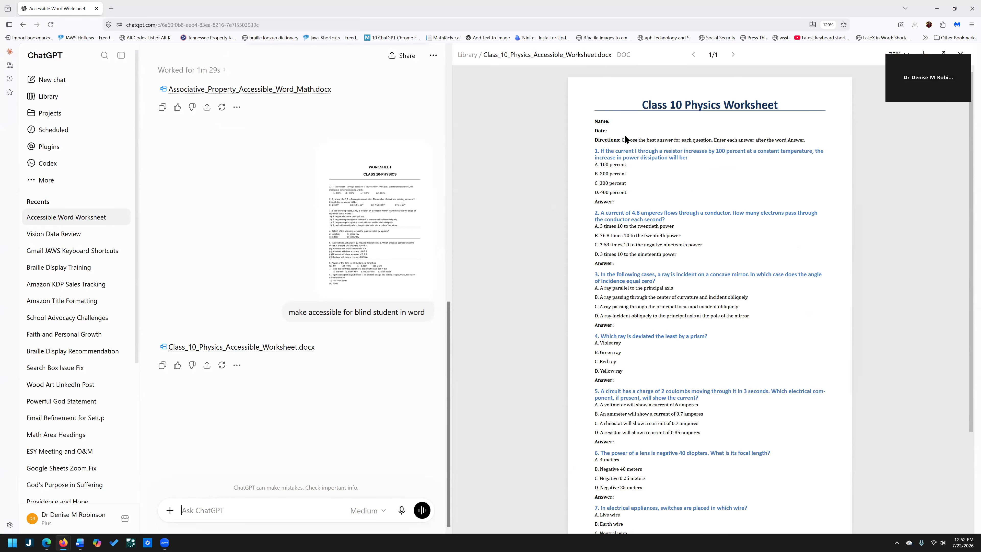
scroll(641, 185, down, 1)
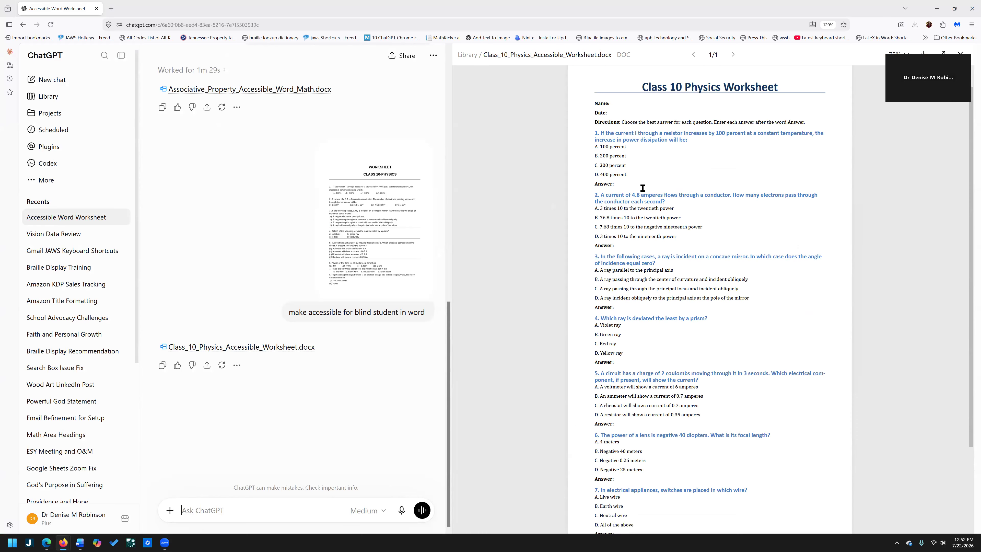
scroll(642, 188, down, 3)
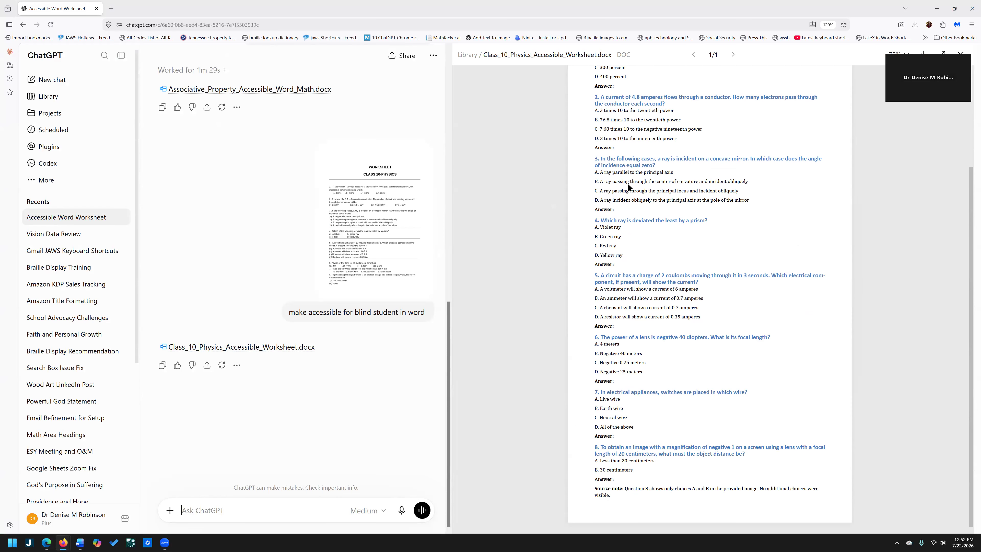
scroll(626, 182, up, 3)
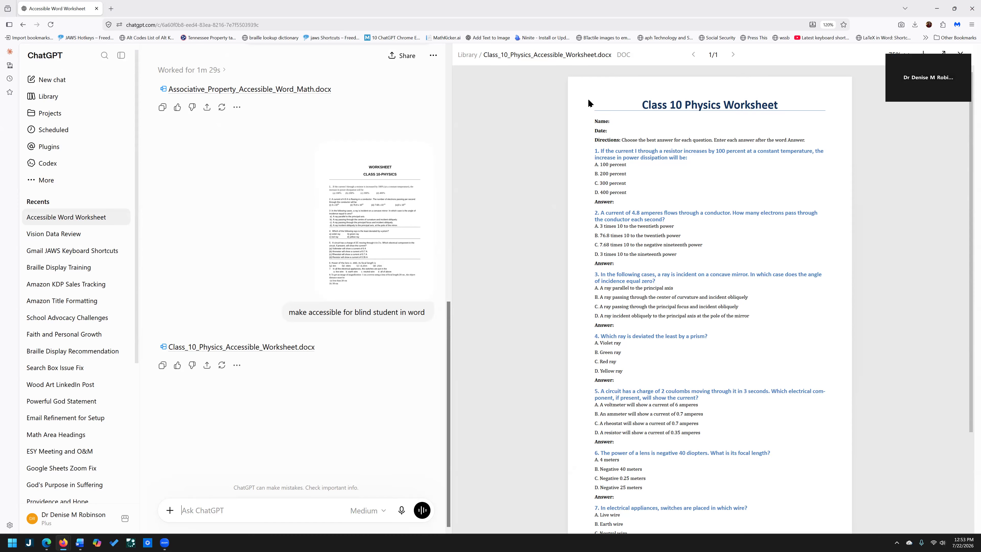
- Copy the entire Class 10 Physics Worksheet from the preview and paste it into a new blank Word document
drag(625, 104, 661, 106)
drag(797, 507, 767, 524)
key(ctrl+c)
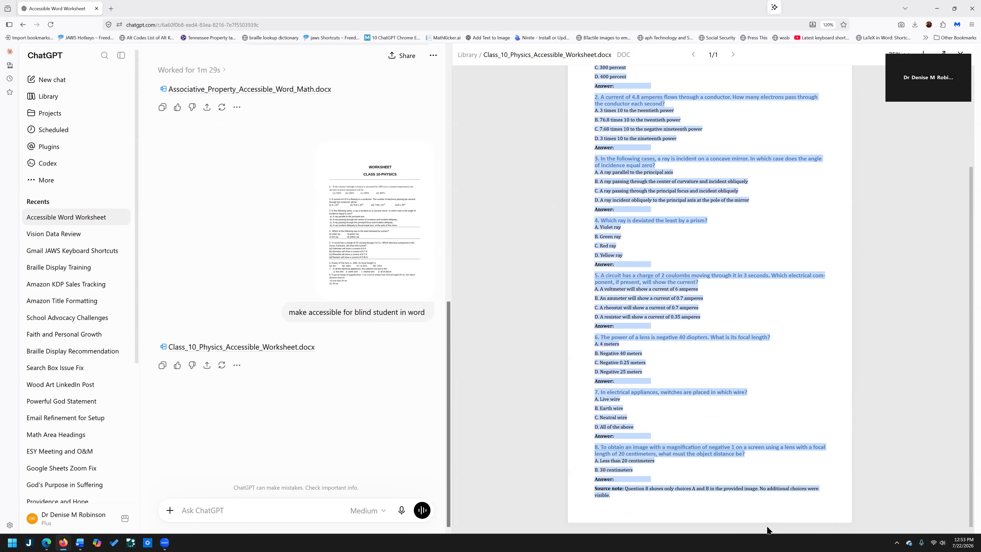
key(alt+Tab)
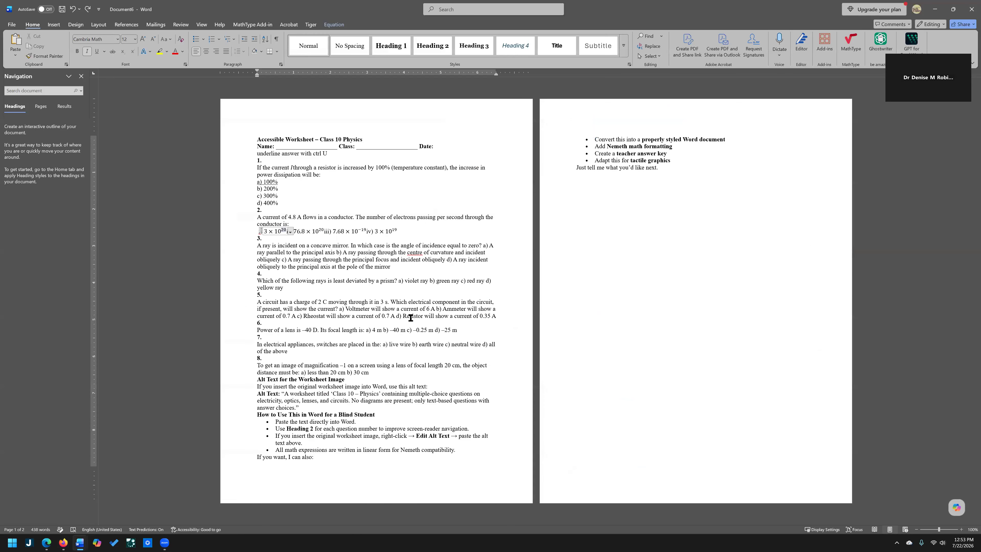
key(ctrl+n)
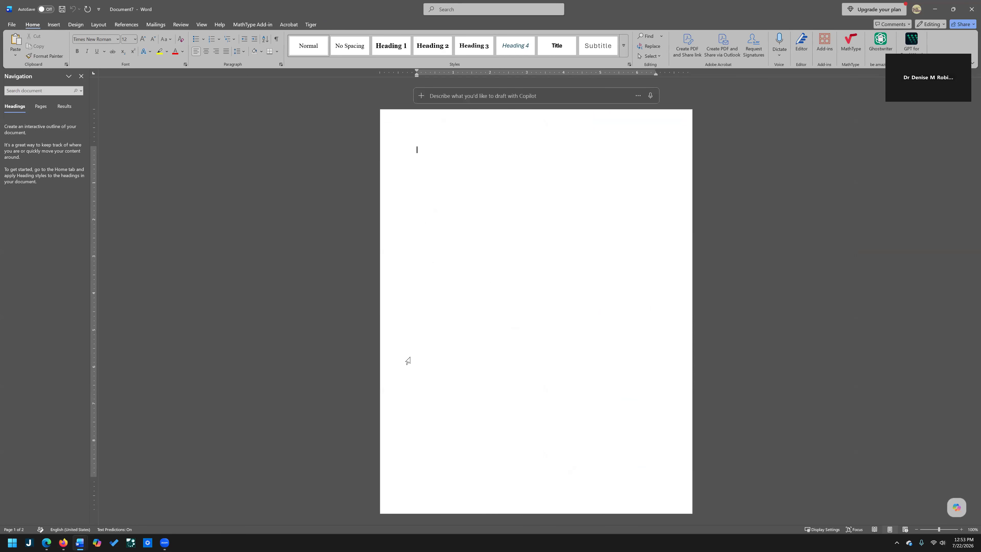
key(ctrl+v)
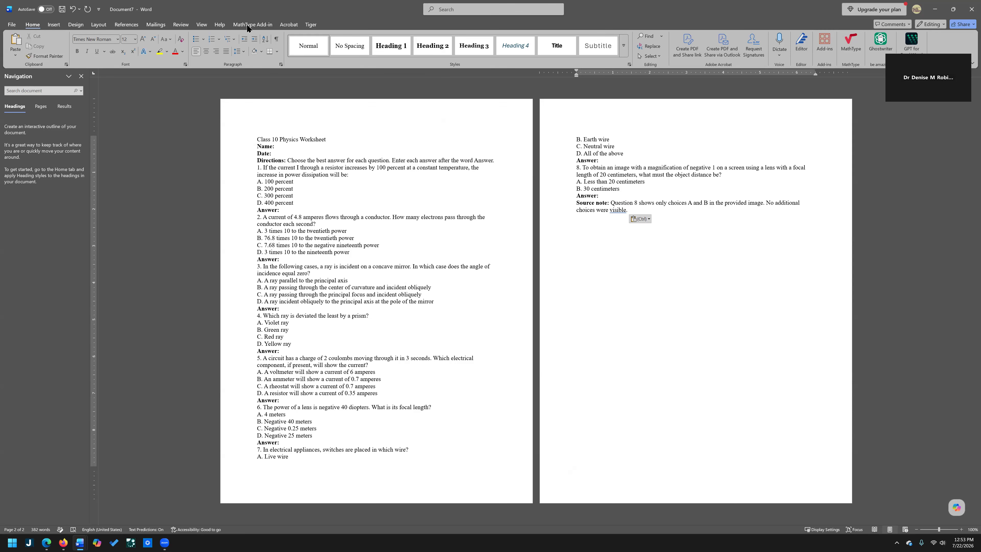
- Look at the font colour options for the entire worksheet text, including Automatic
key(ctrl+a)
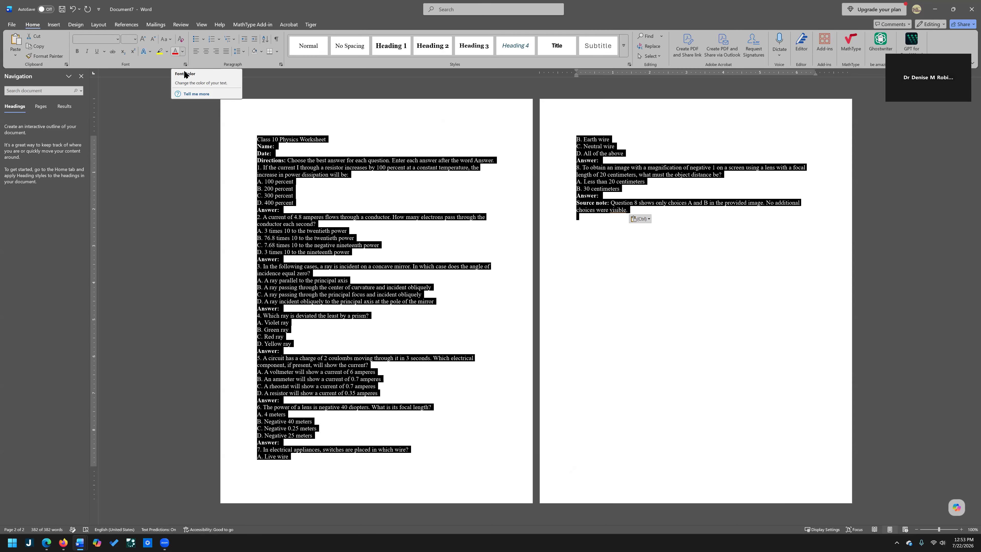
click(182, 51)
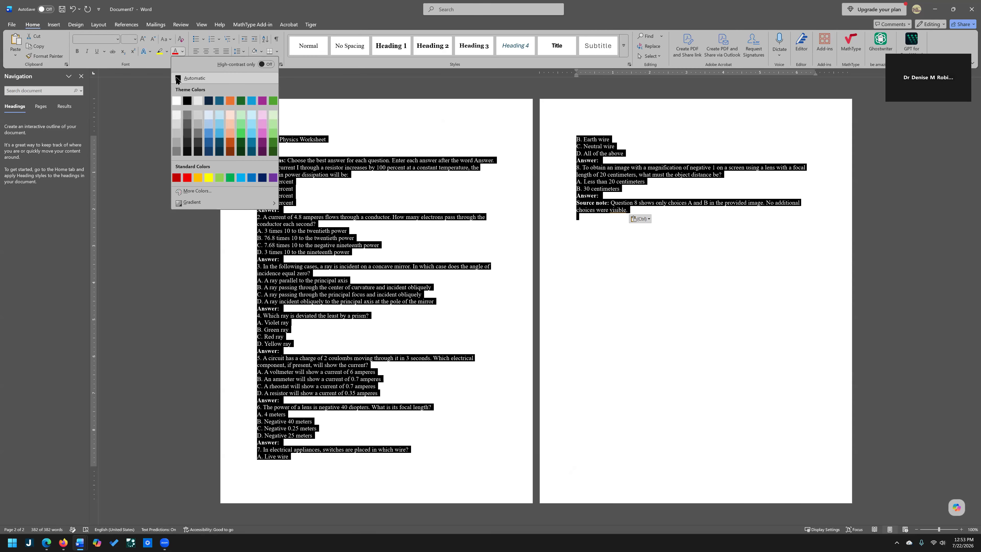
click(355, 119)
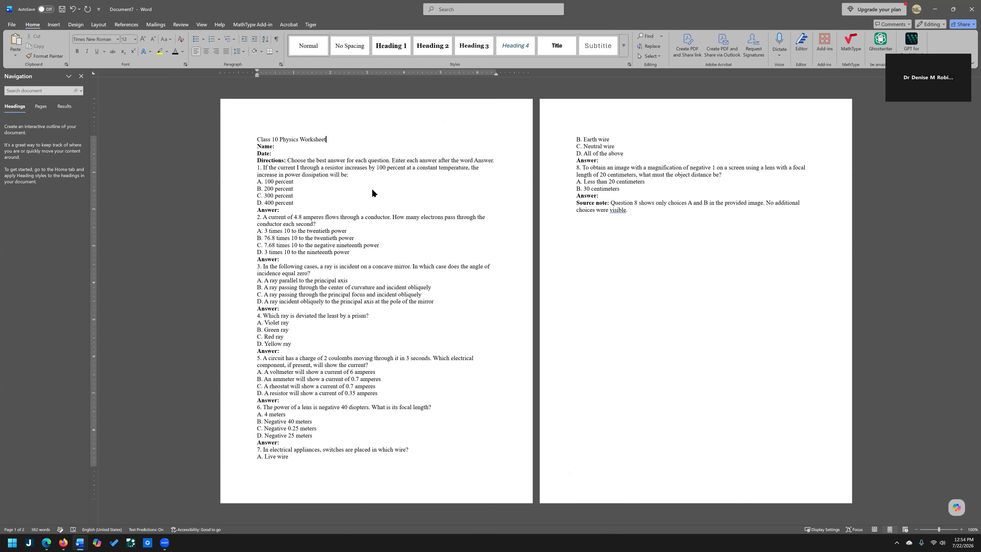
- Return to Copilot in Edge and review the revised physics worksheet from its directions through question 8 and the alt text
key(alt+Tab)
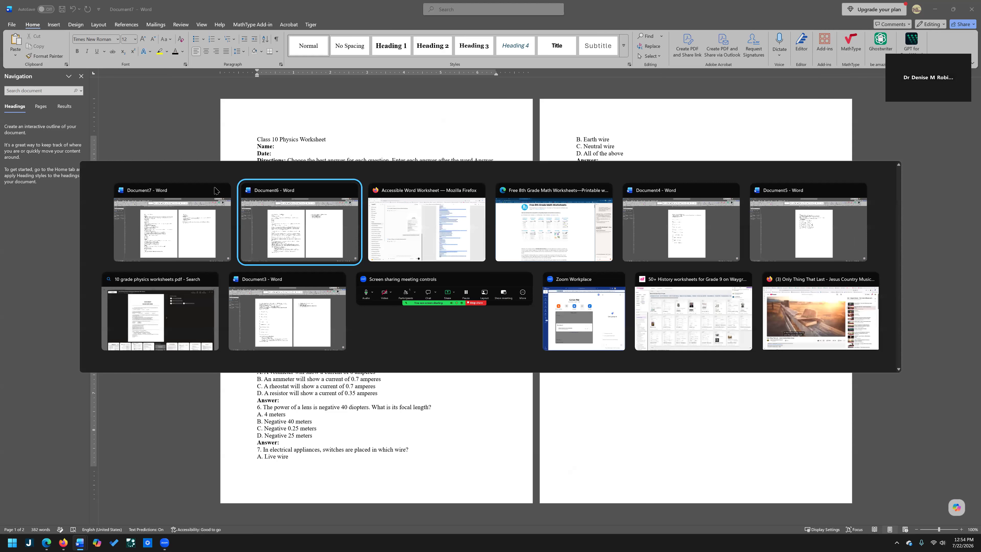
key(alt+Tab)
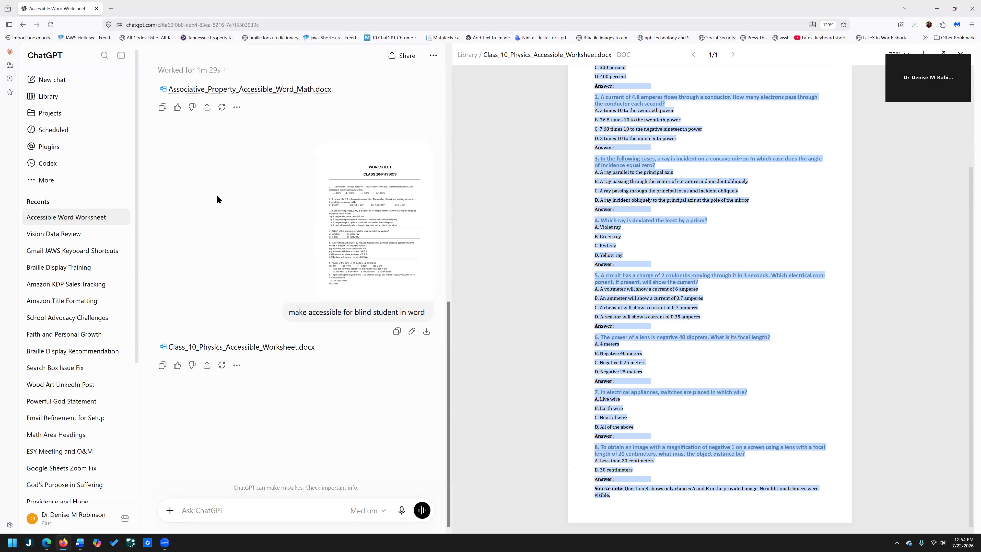
key(alt+Tab)
key(alt+Tab)
key(alt+Tab)
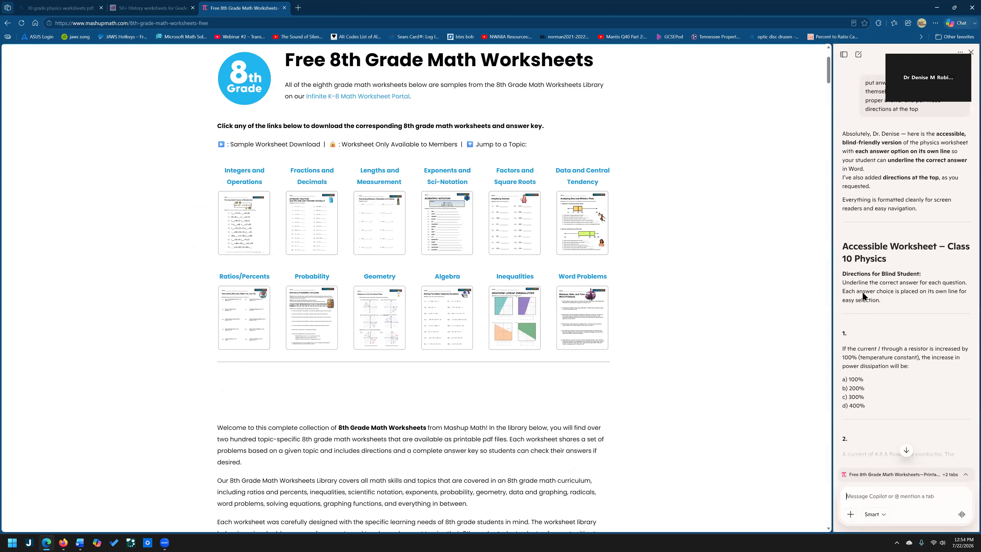
scroll(856, 278, down, 8)
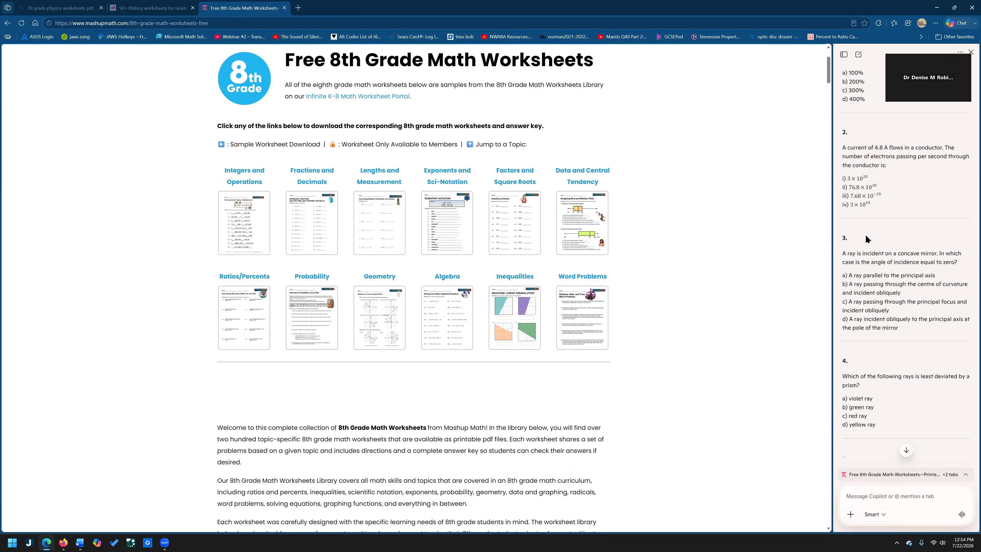
scroll(867, 238, down, 4)
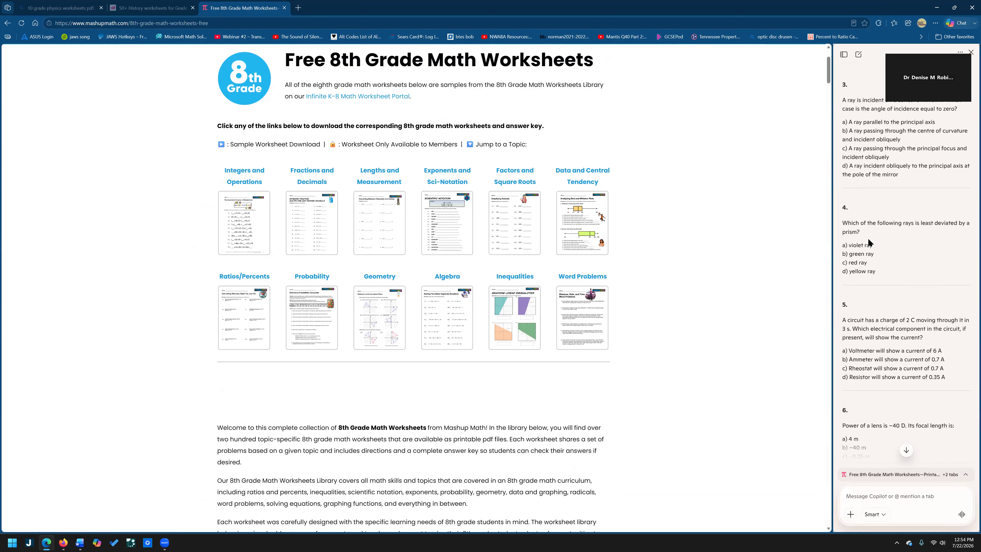
scroll(869, 242, down, 5)
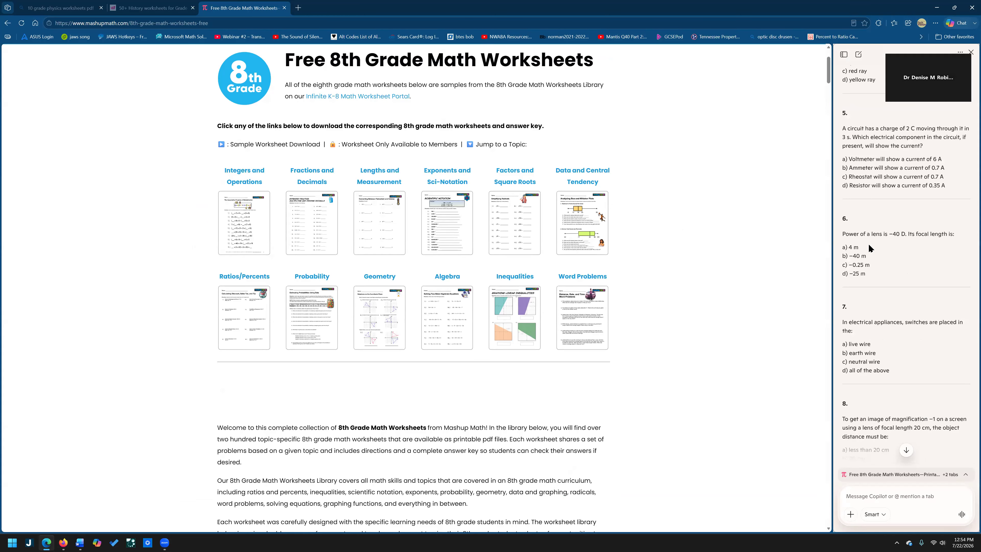
scroll(869, 247, down, 4)
scroll(869, 248, down, 2)
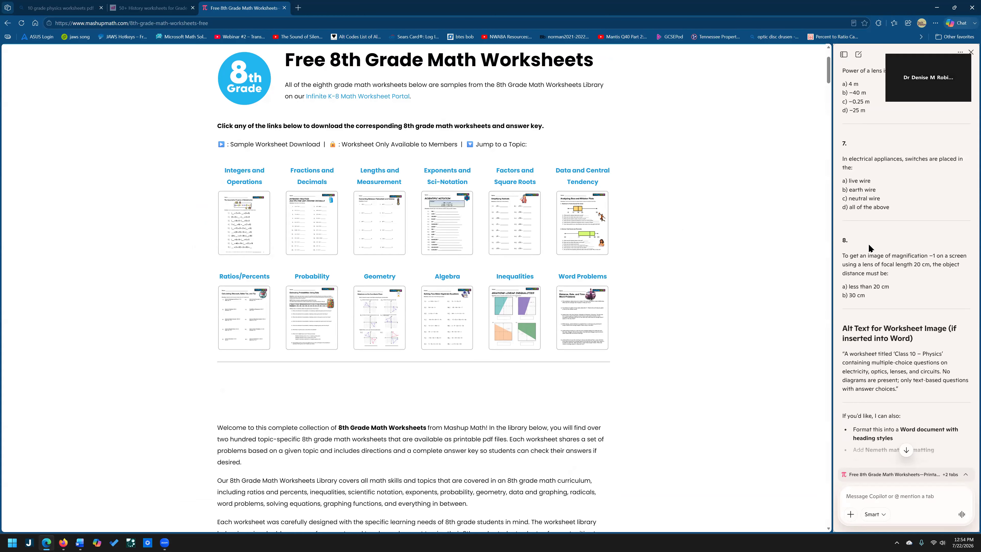